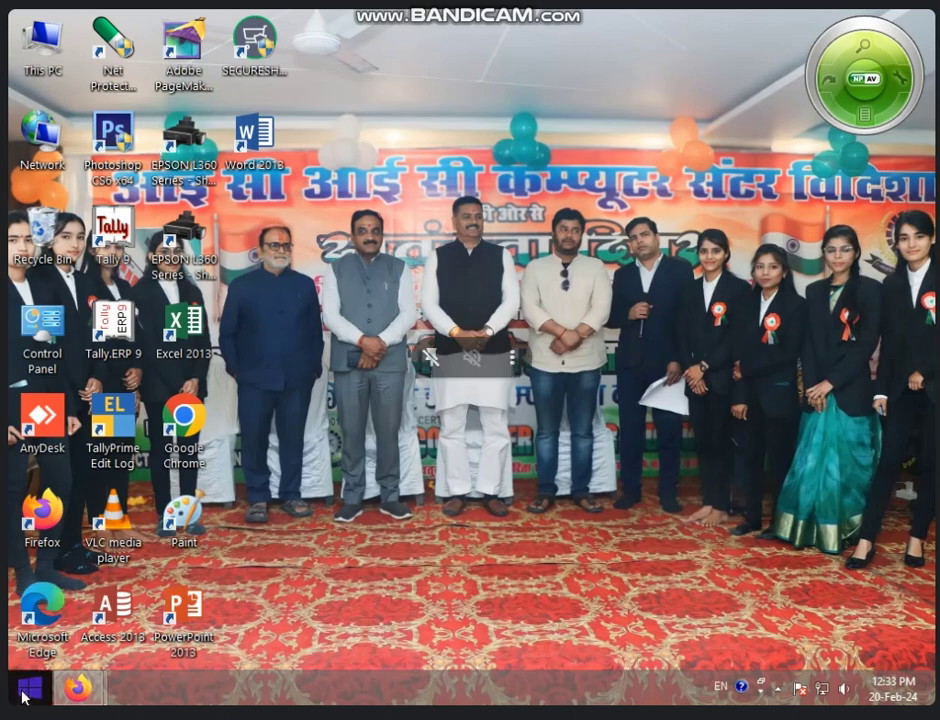
# Step: Launch Adobe Photoshop 7.0 by searching 'PHO' from the Windows Start screen
pyautogui.click(22, 690)
pyautogui.write('P')
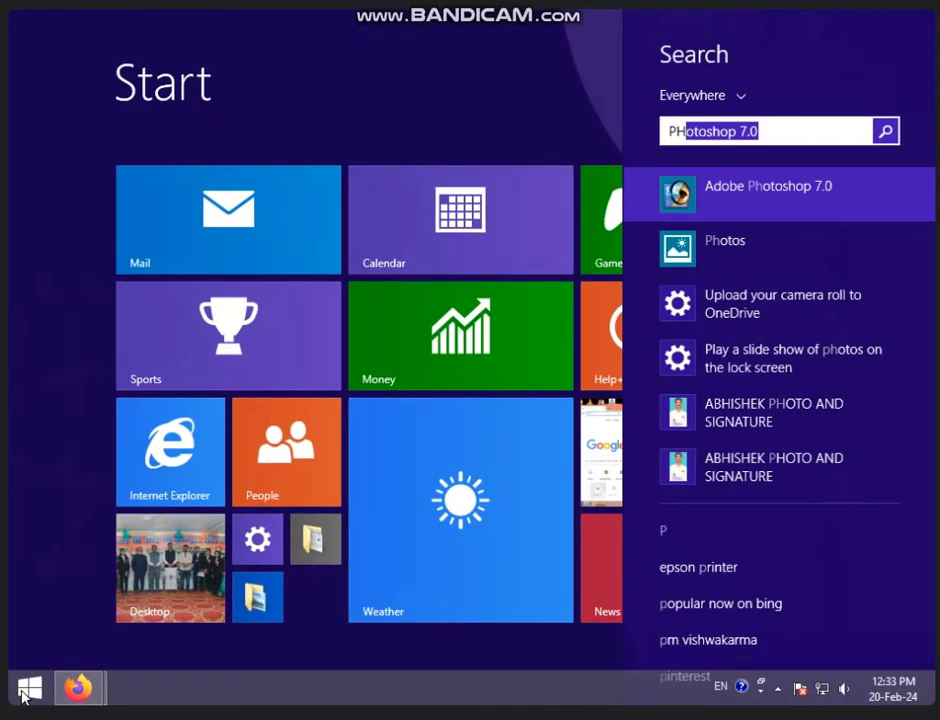
pyautogui.write('HO')
pyautogui.click(705, 205)
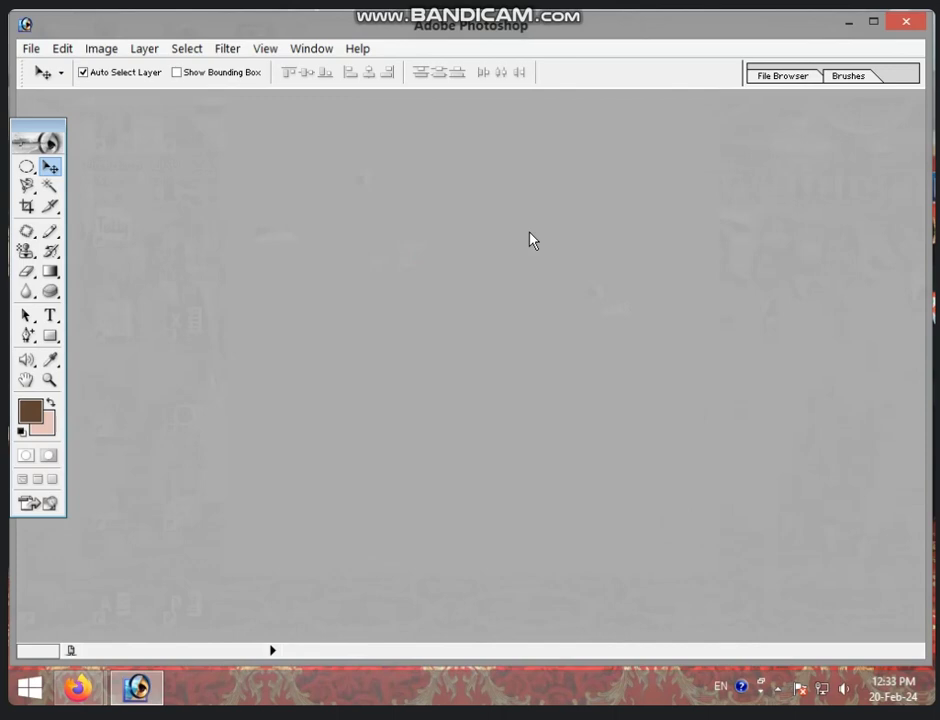
# Step: Open 'download (3)' from the WALLPAPER folder and centre its window in the workspace
pyautogui.click(230, 52)
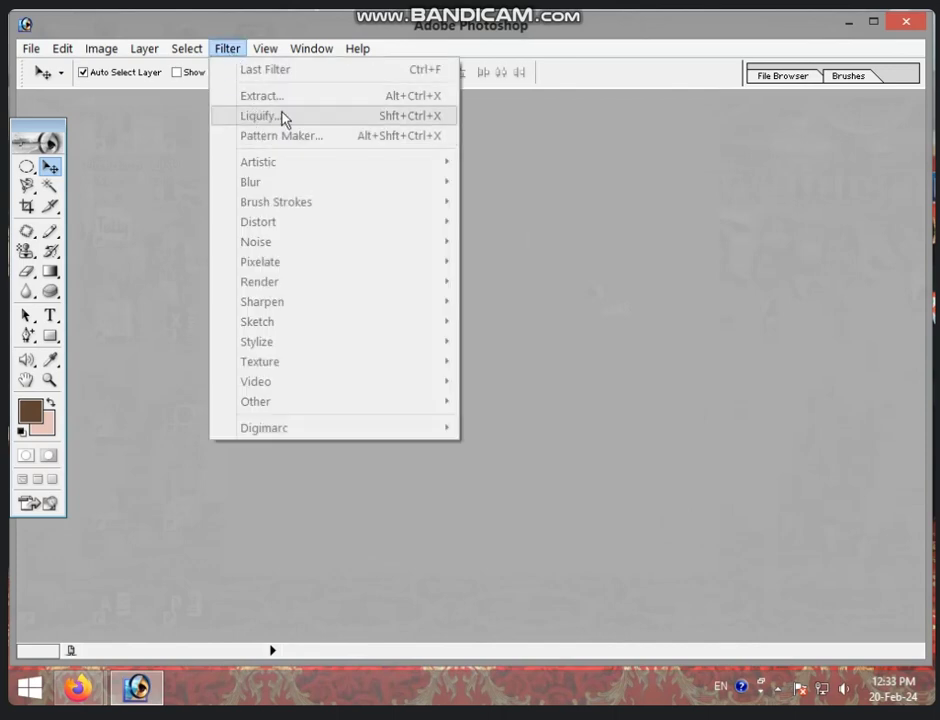
pyautogui.click(602, 185)
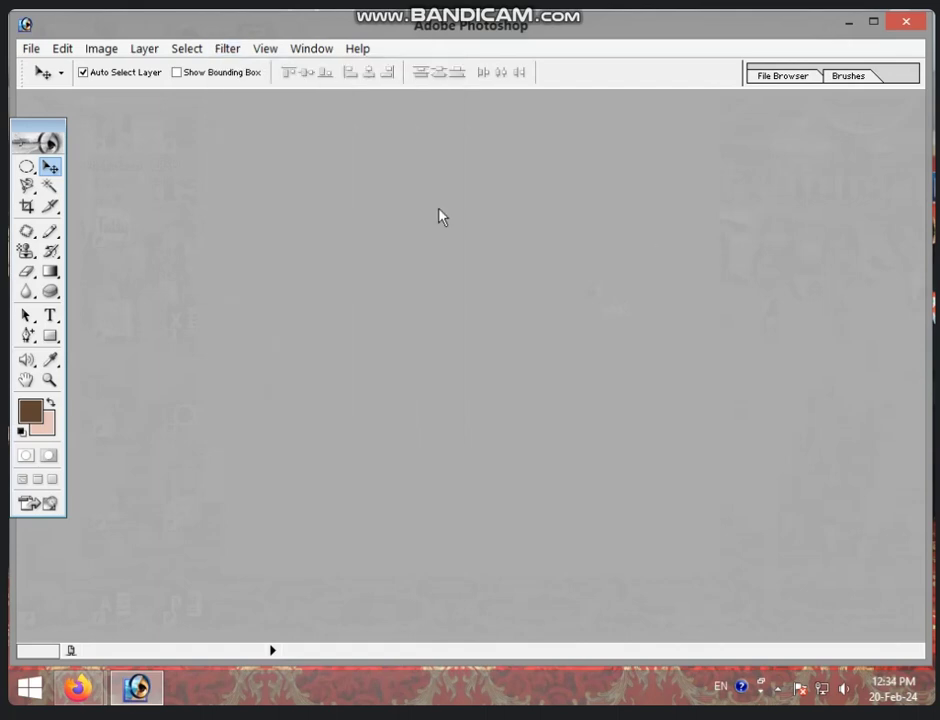
pyautogui.click(31, 48)
pyautogui.click(46, 90)
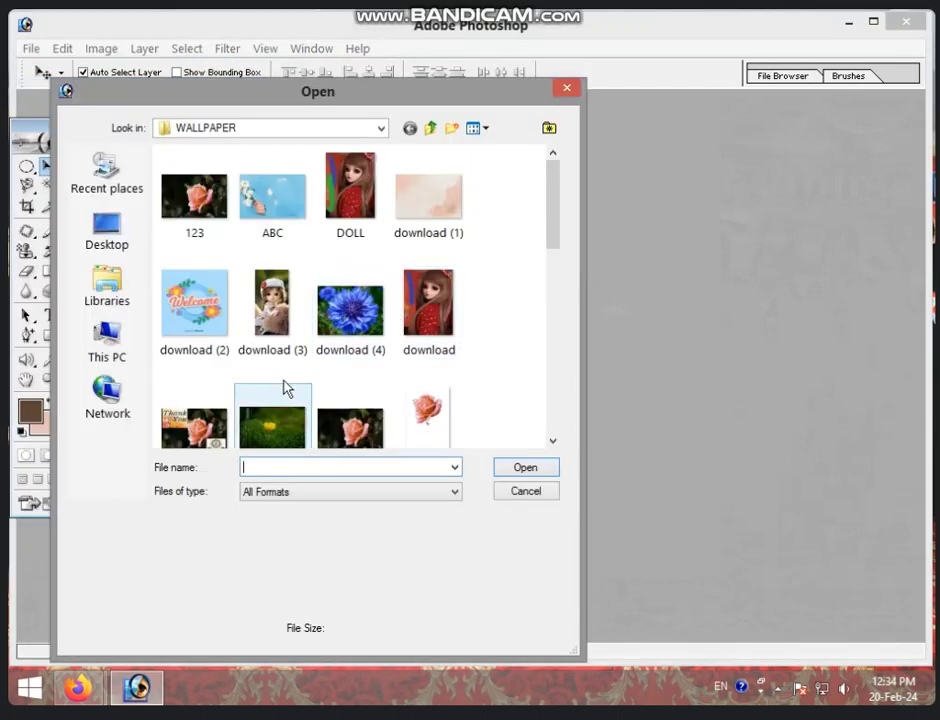
pyautogui.click(302, 343)
pyautogui.click(522, 468)
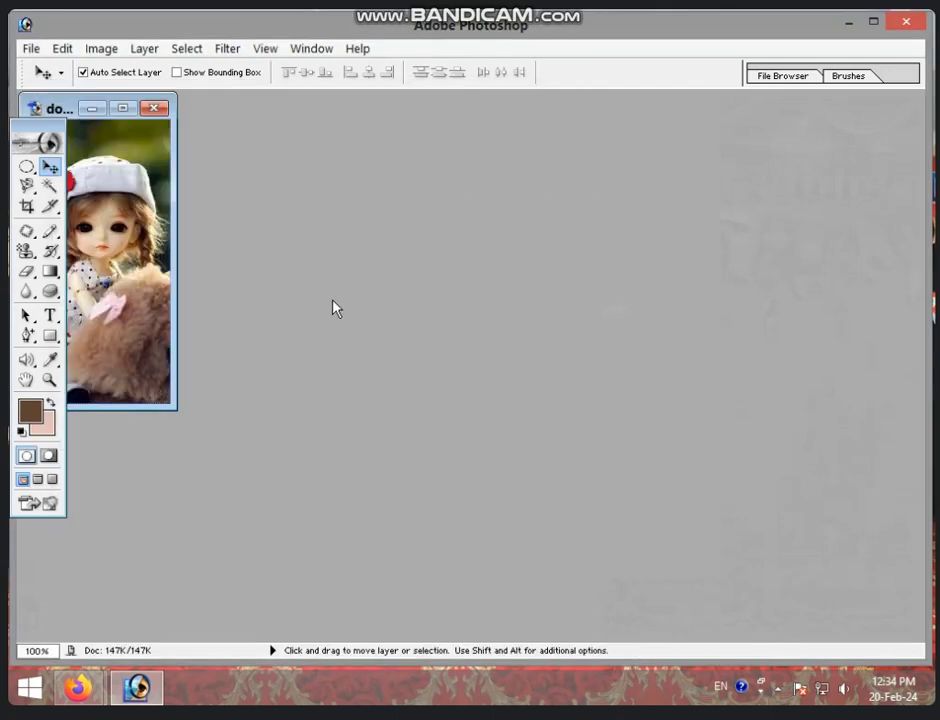
pyautogui.moveTo(69, 112); pyautogui.dragTo(403, 139)
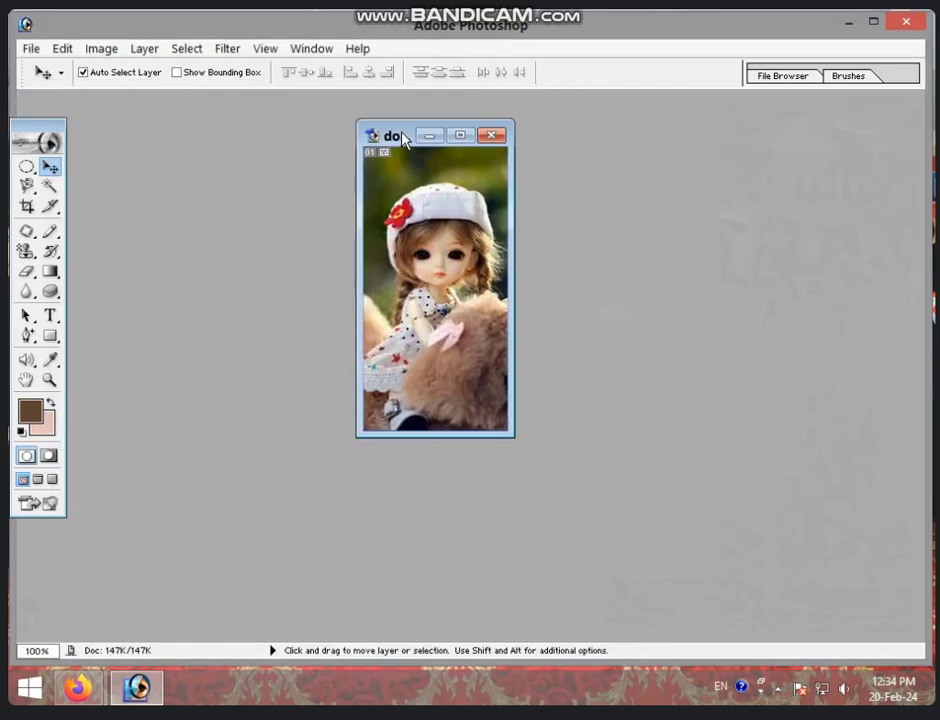
# Step: Browse the Filter menu's categories, ending on the Video filters
pyautogui.click(221, 52)
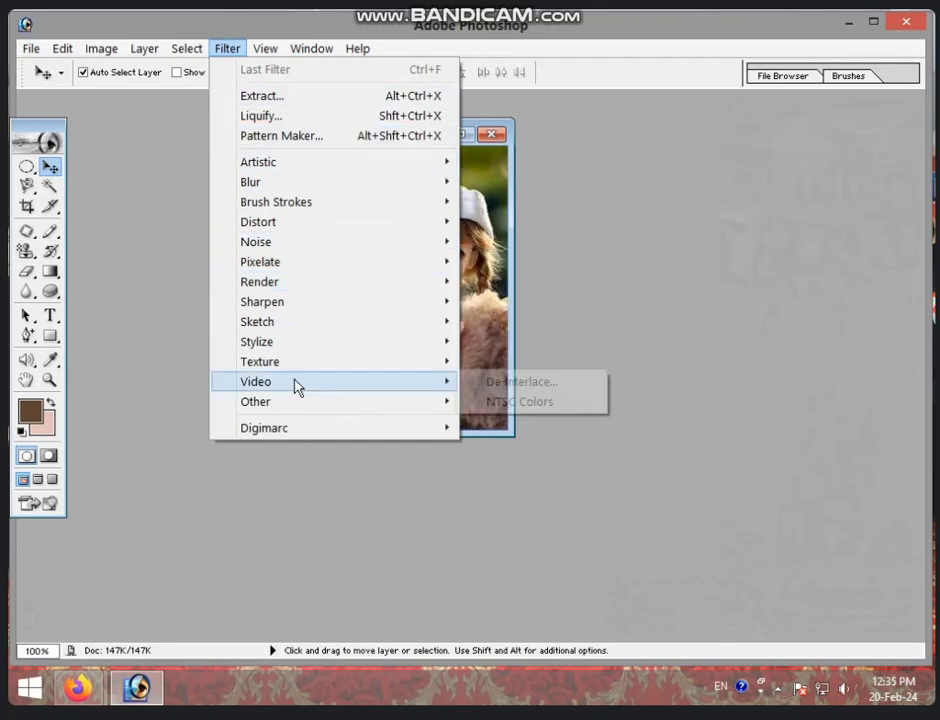
pyautogui.moveTo(256, 382)
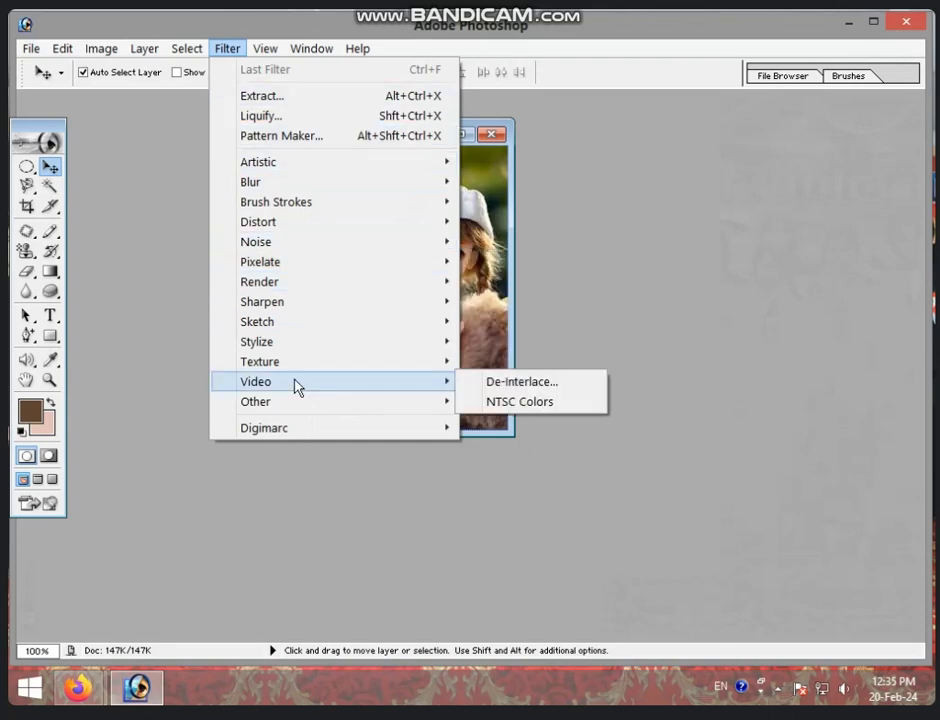
# Step: Look through Filter submenus such as Pixelate again, then dismiss the menu
pyautogui.click(623, 279)
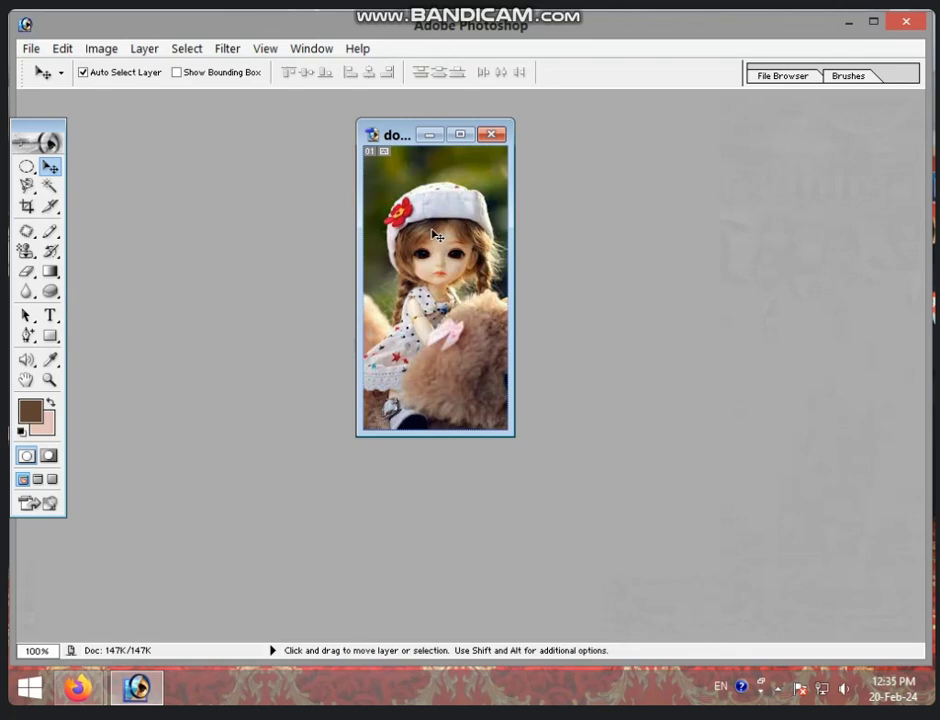
pyautogui.click(228, 50)
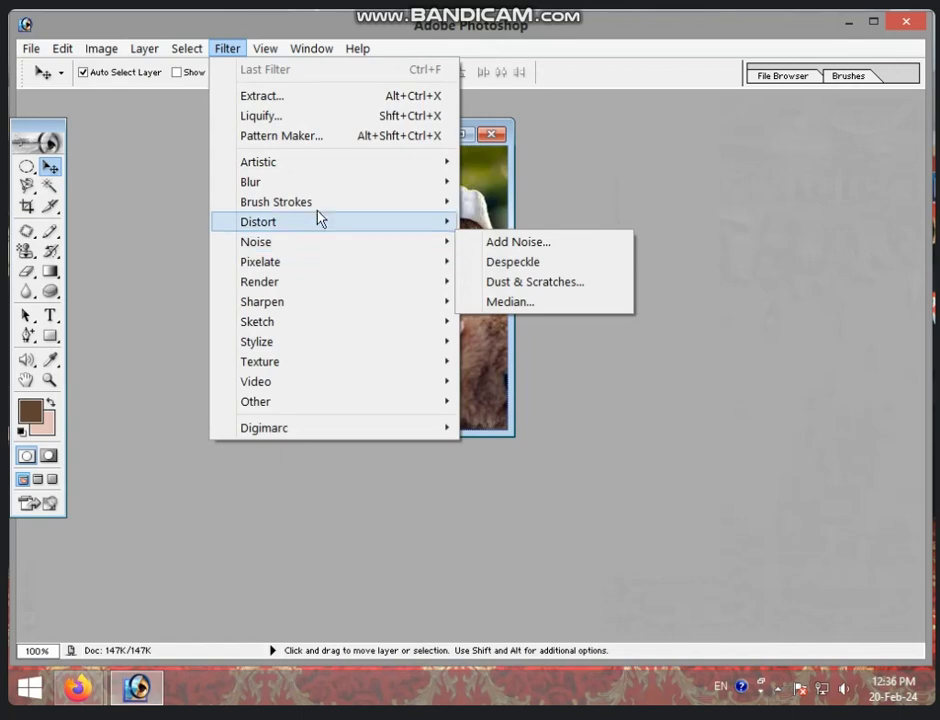
pyautogui.moveTo(260, 262)
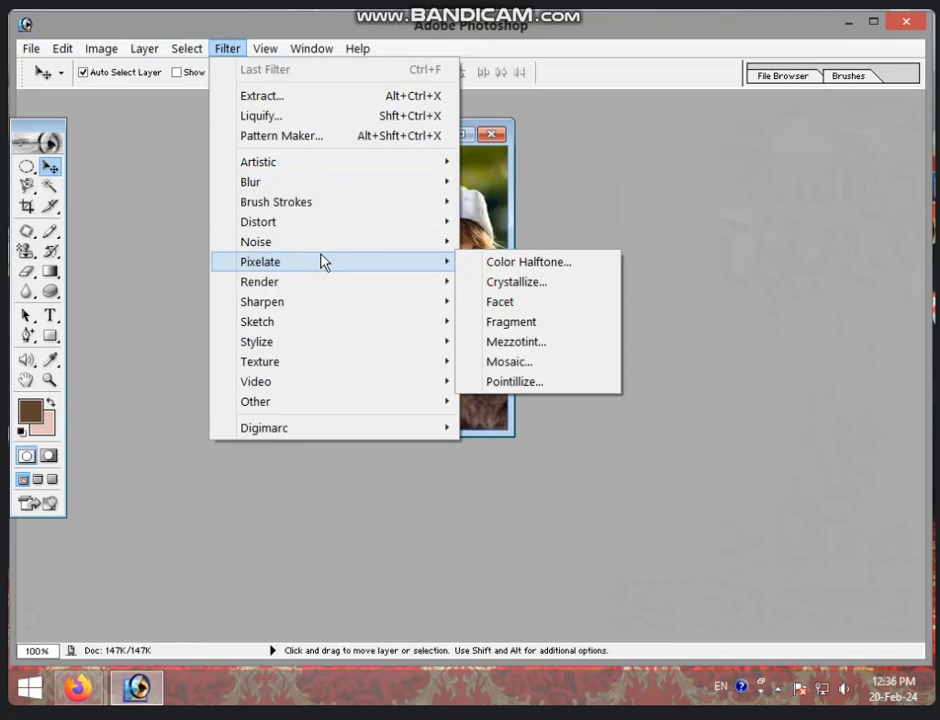
pyautogui.click(503, 200)
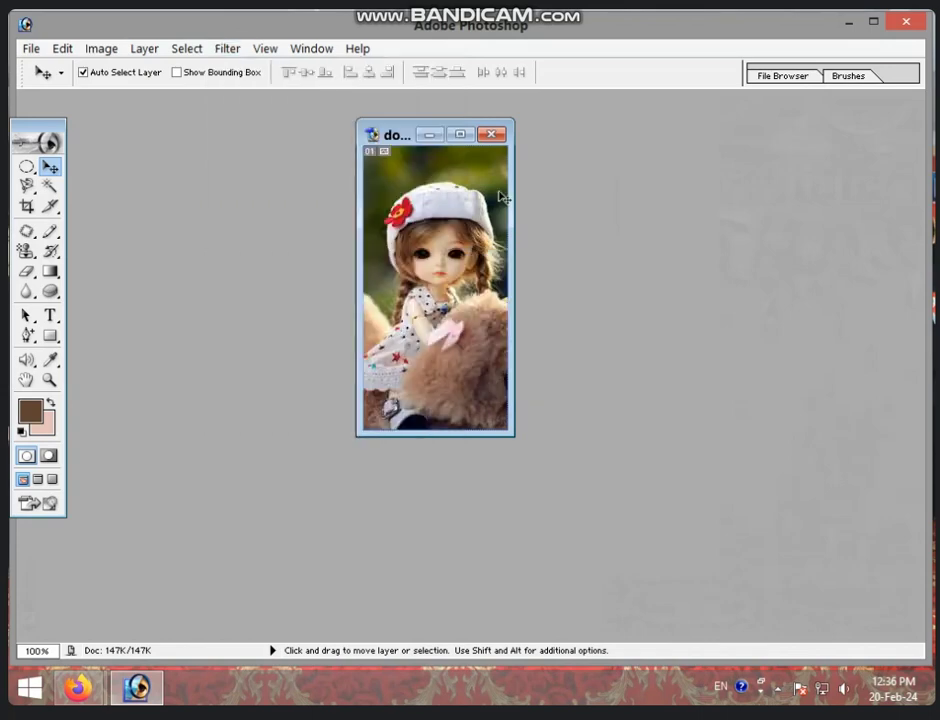
pyautogui.click(145, 52)
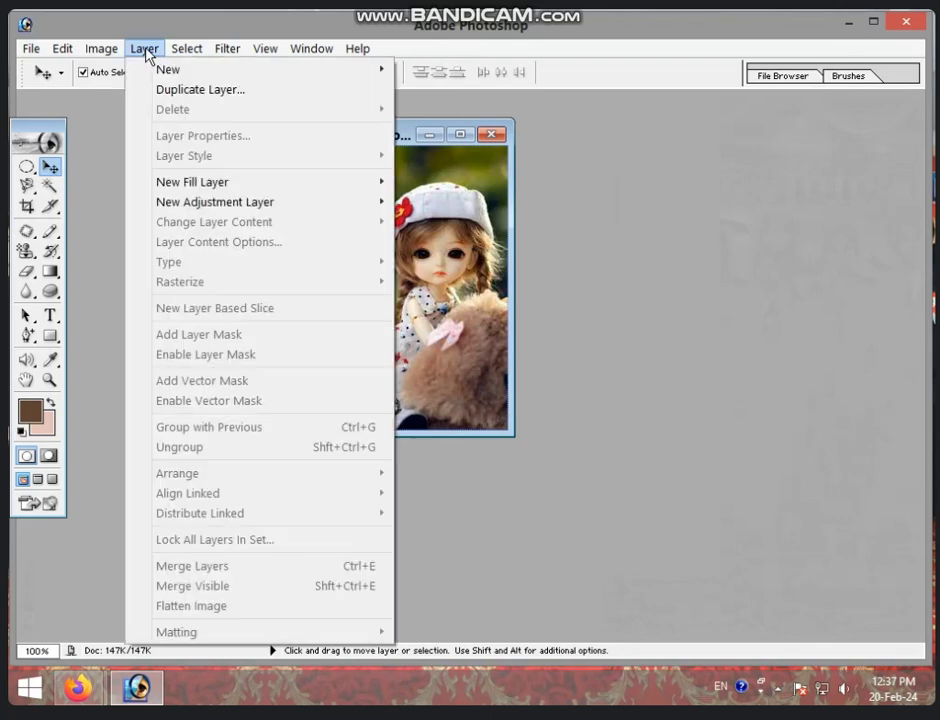
pyautogui.moveTo(168, 69)
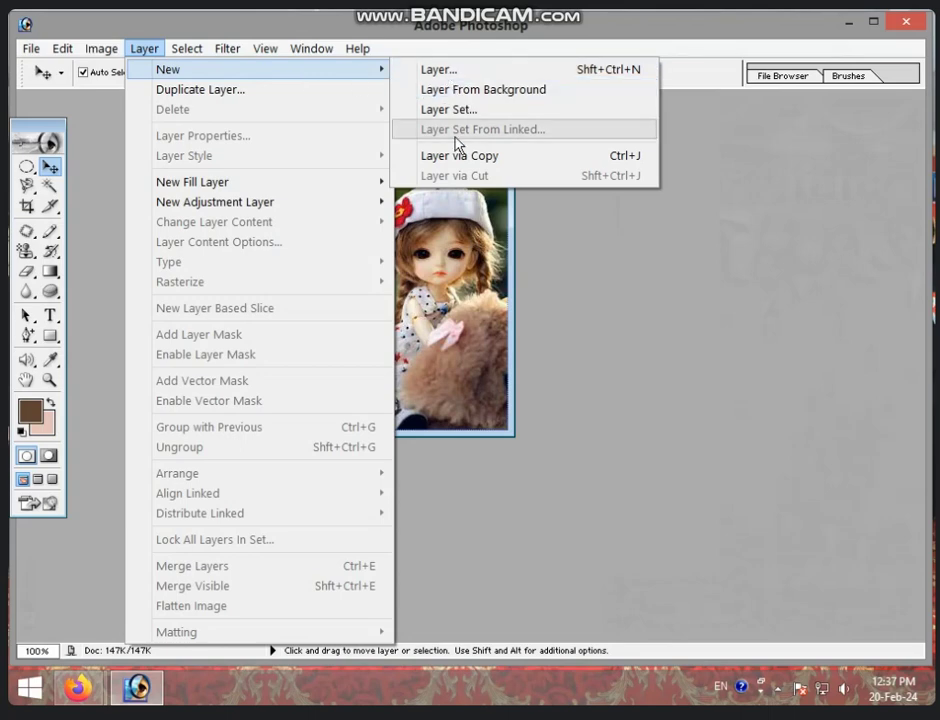
pyautogui.click(460, 70)
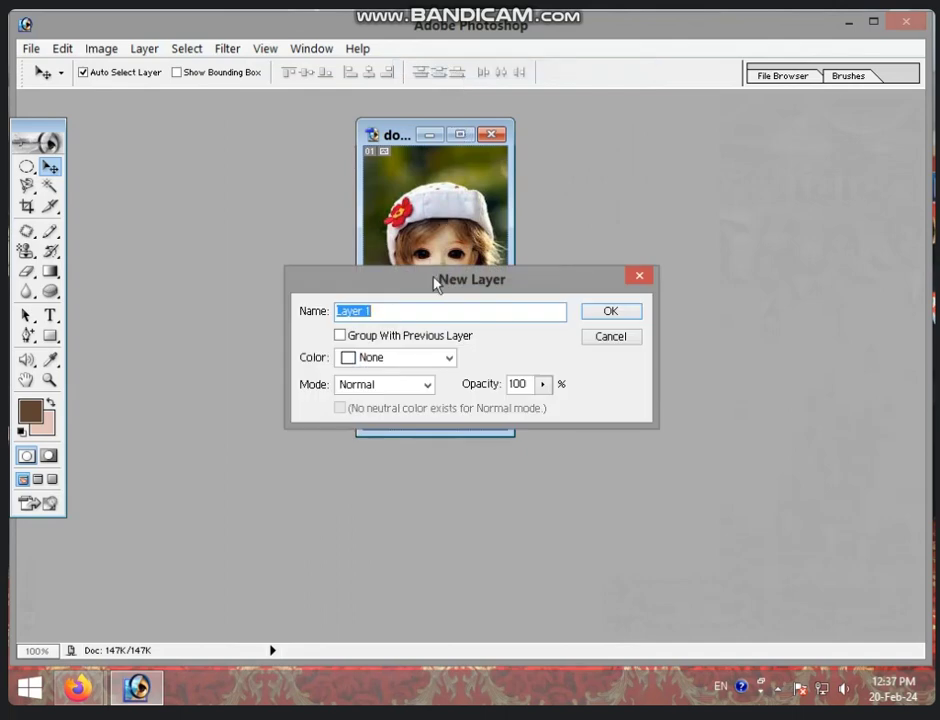
pyautogui.moveTo(436, 280); pyautogui.dragTo(434, 241)
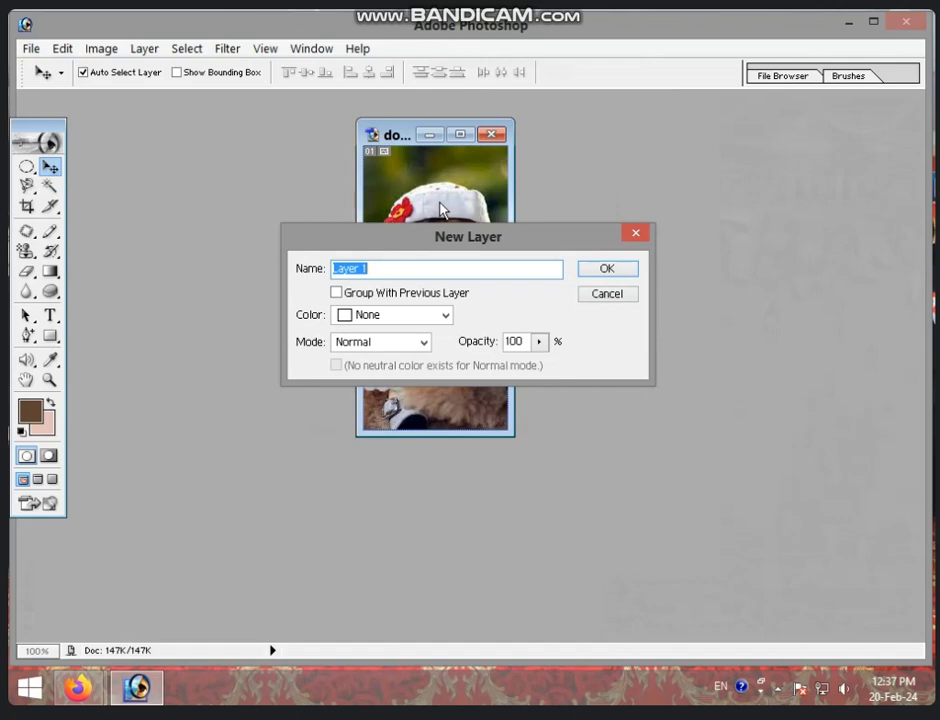
pyautogui.click(637, 235)
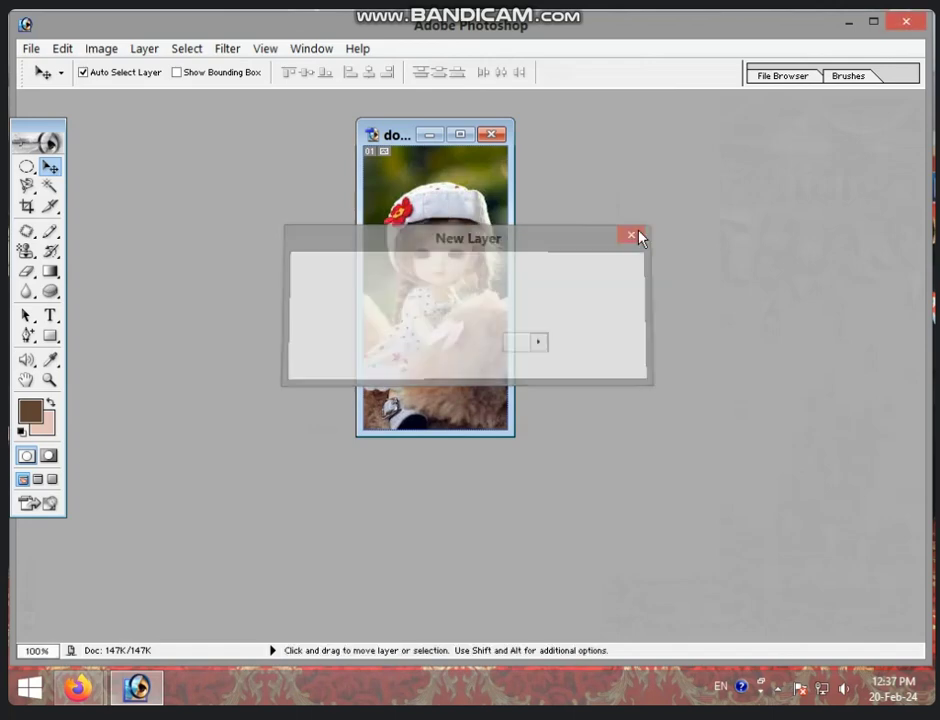
# Step: Check the Layers palette shows only a Background layer, then bring up Layer > New
pyautogui.click(322, 48)
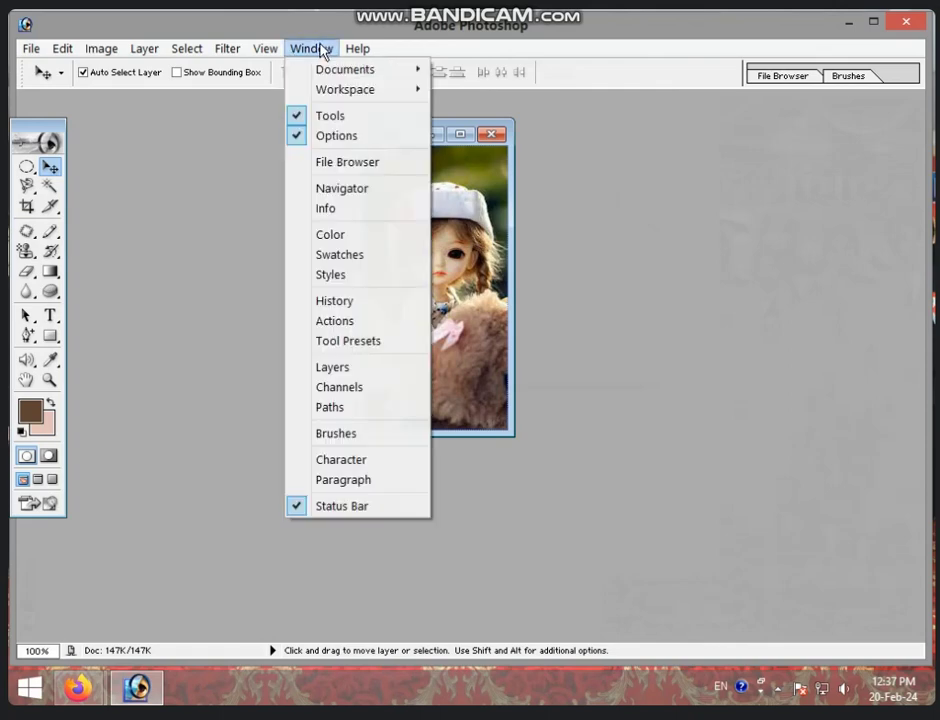
pyautogui.click(338, 377)
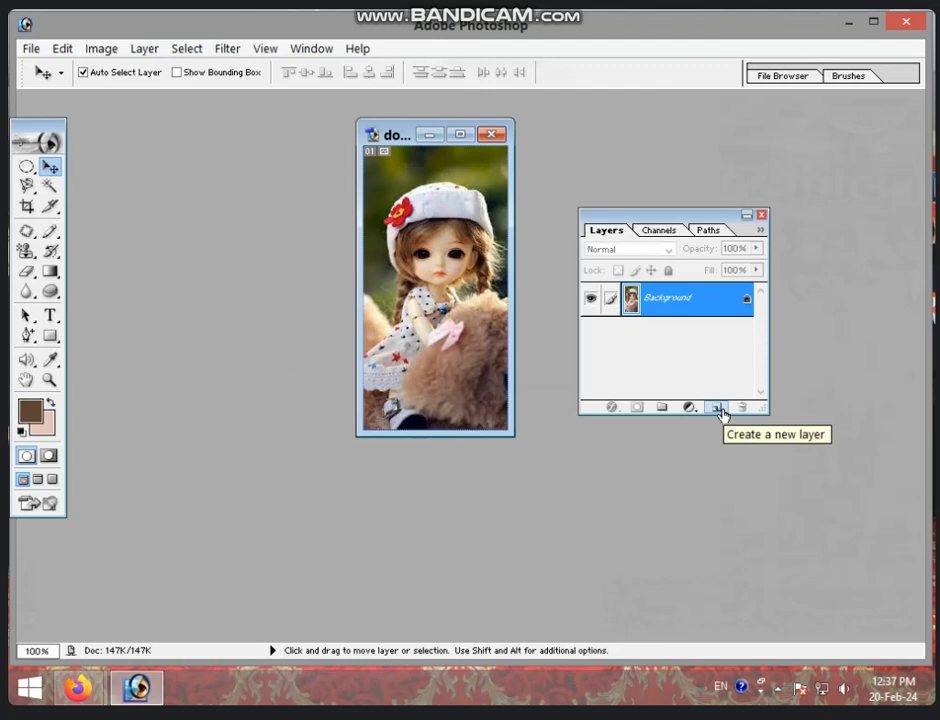
pyautogui.click(761, 214)
pyautogui.click(146, 50)
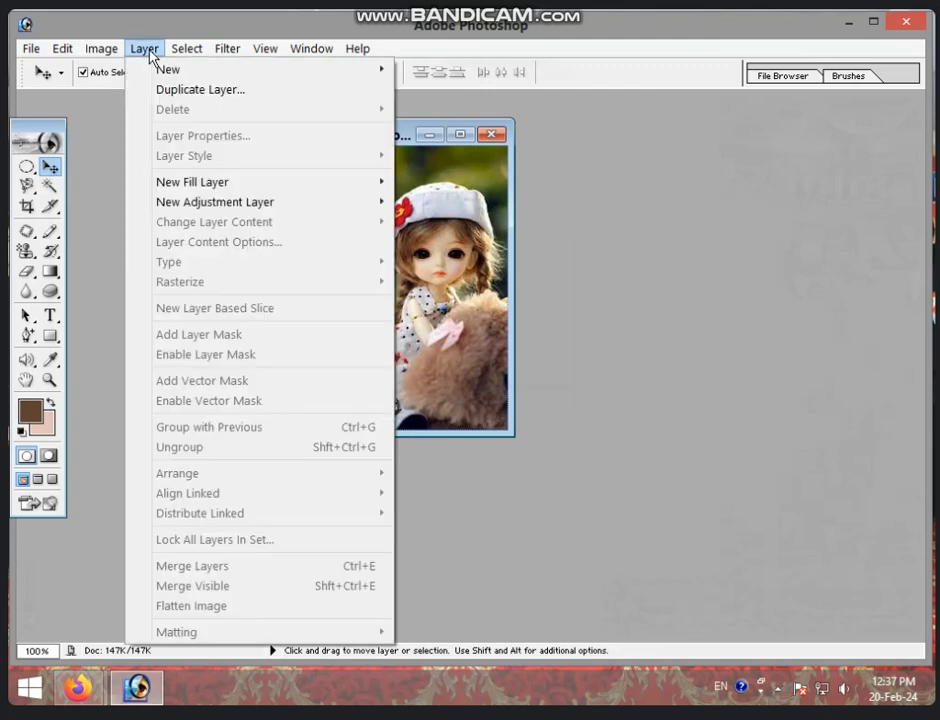
pyautogui.moveTo(200, 69)
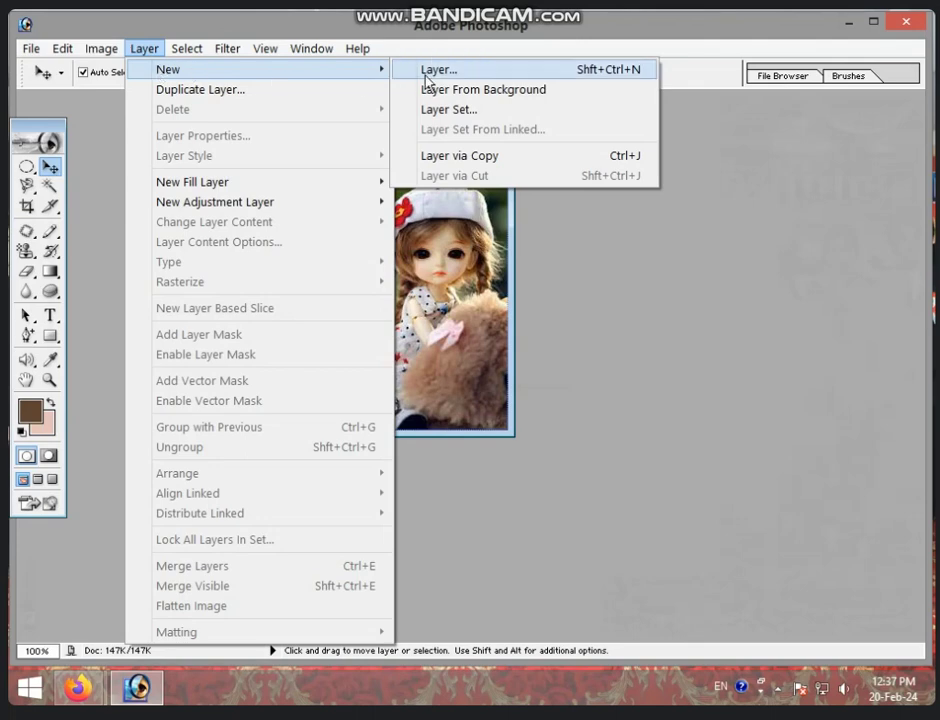
# Step: Start a new layer named Layer 1 and give it an Orange colour tag
pyautogui.click(432, 80)
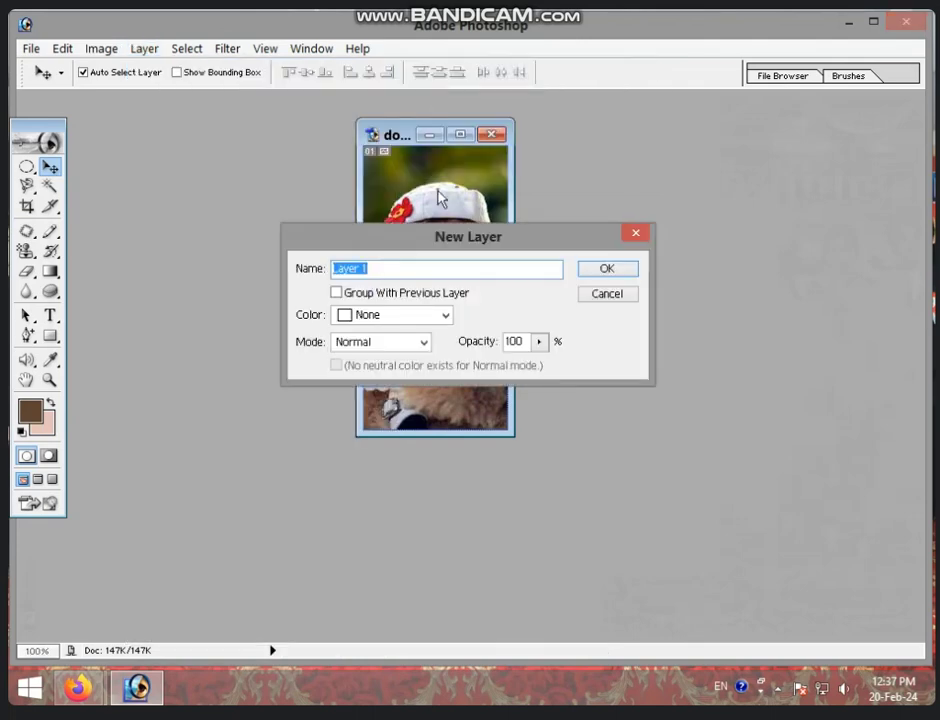
pyautogui.moveTo(441, 234); pyautogui.dragTo(447, 219)
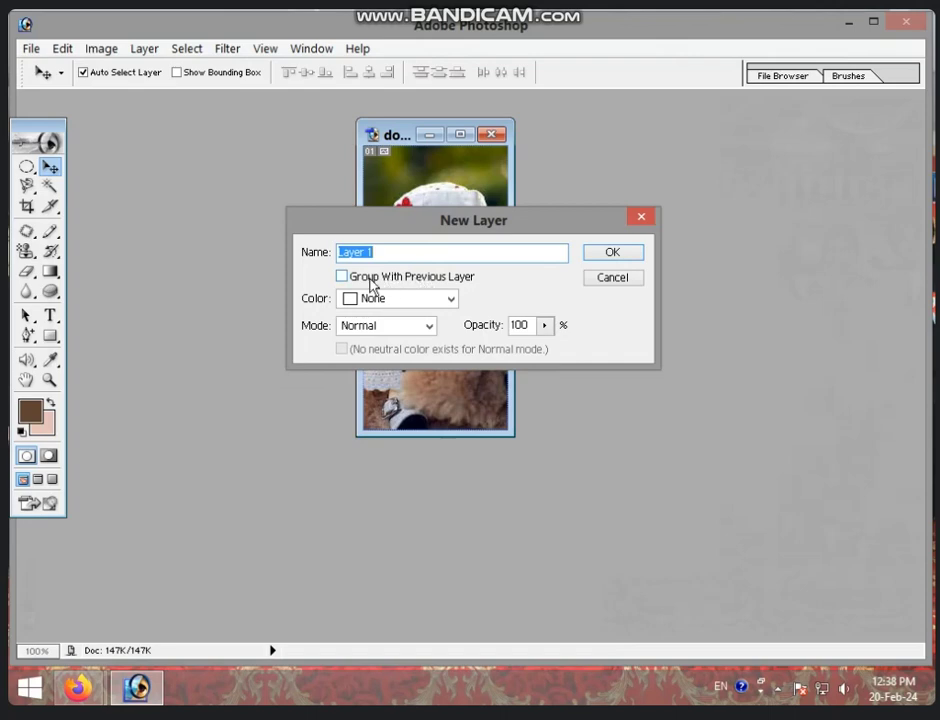
pyautogui.click(355, 280)
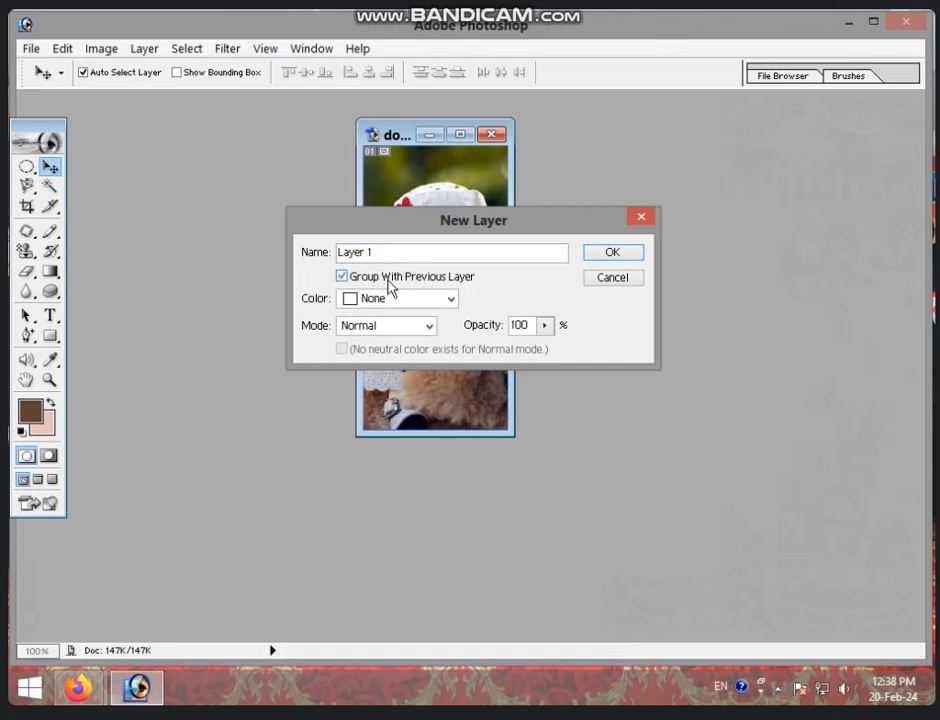
pyautogui.click(365, 283)
pyautogui.click(441, 298)
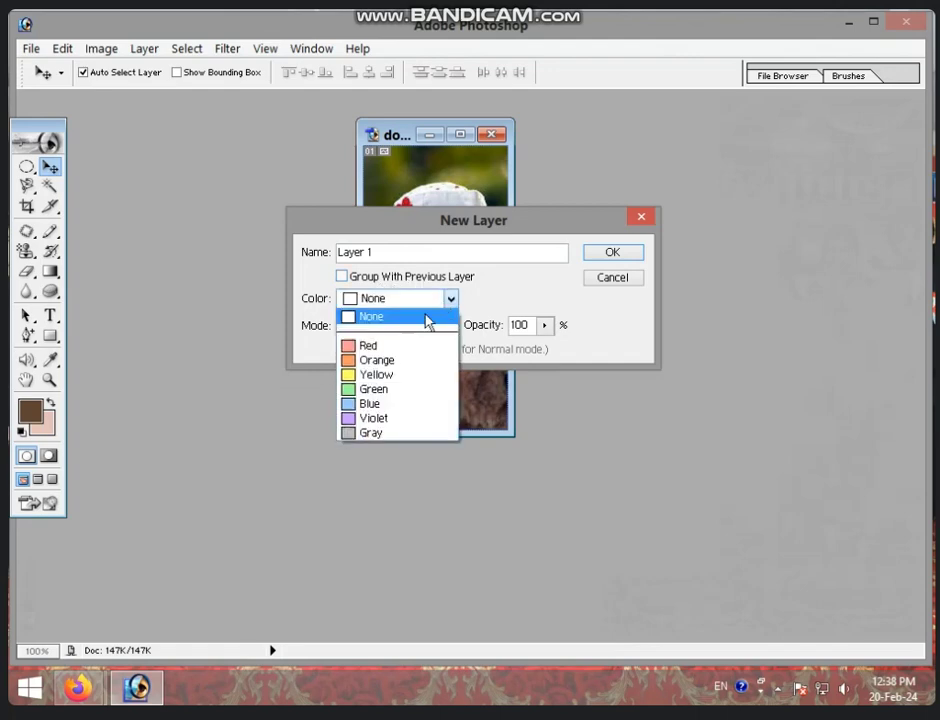
pyautogui.click(390, 360)
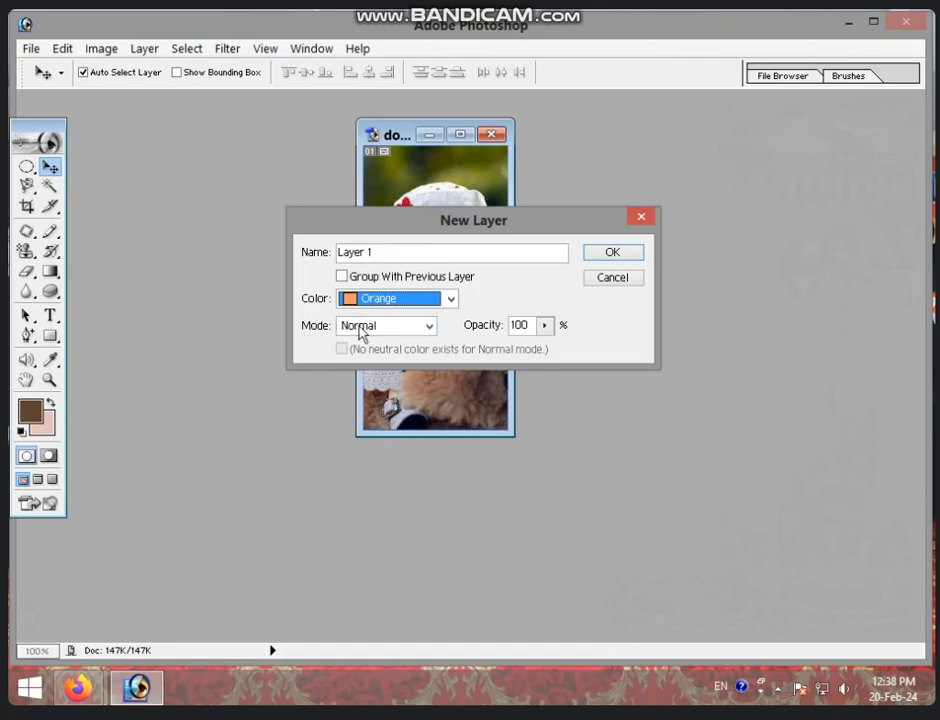
# Step: Keep Normal blend mode, set opacity to 73%, and create the layer
pyautogui.click(425, 330)
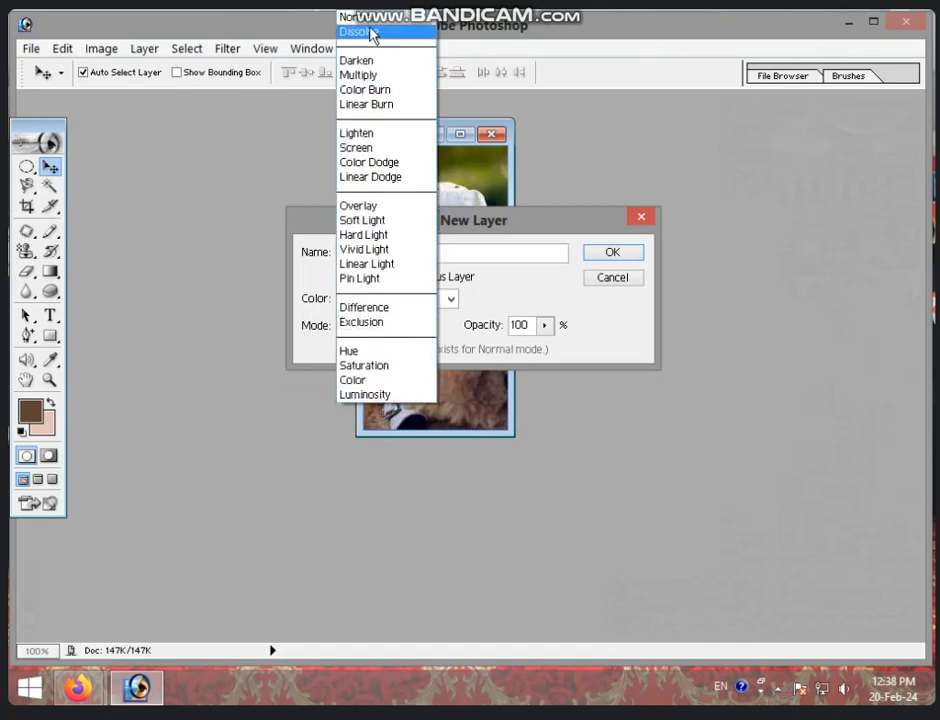
pyautogui.click(371, 18)
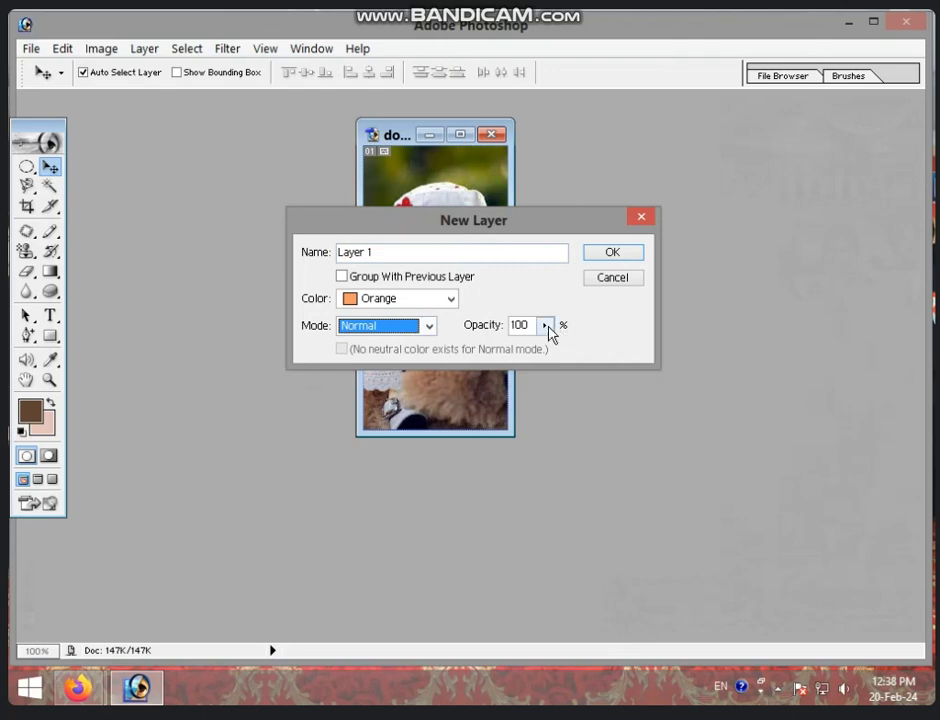
pyautogui.click(546, 326)
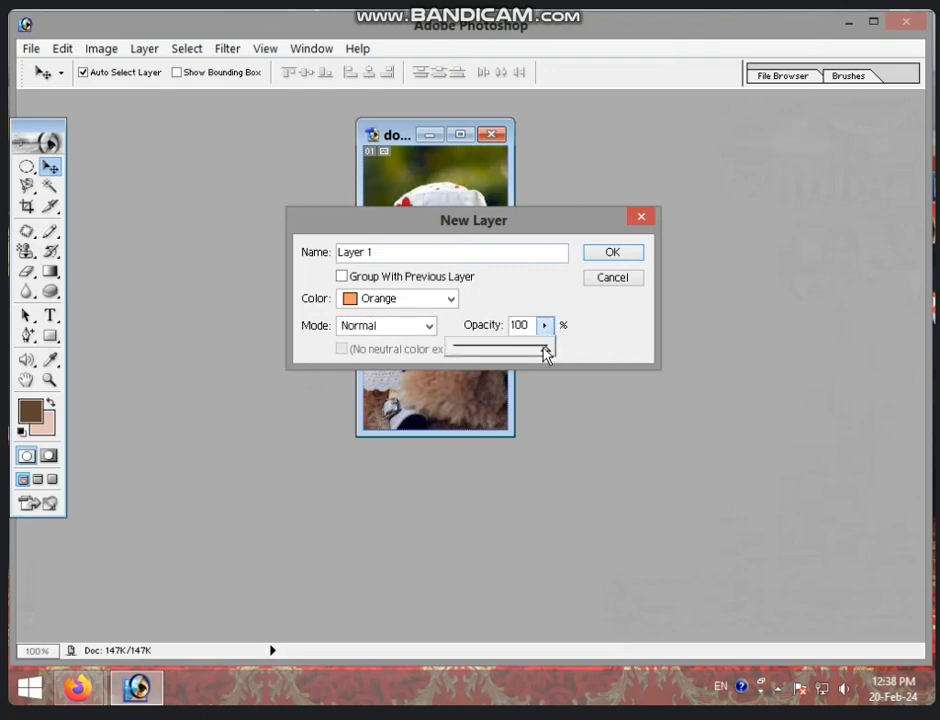
pyautogui.moveTo(545, 352)
pyautogui.mouseDown()
pyautogui.moveTo(499, 352)
pyautogui.moveTo(523, 354)
pyautogui.mouseUp()
pyautogui.click(516, 226)
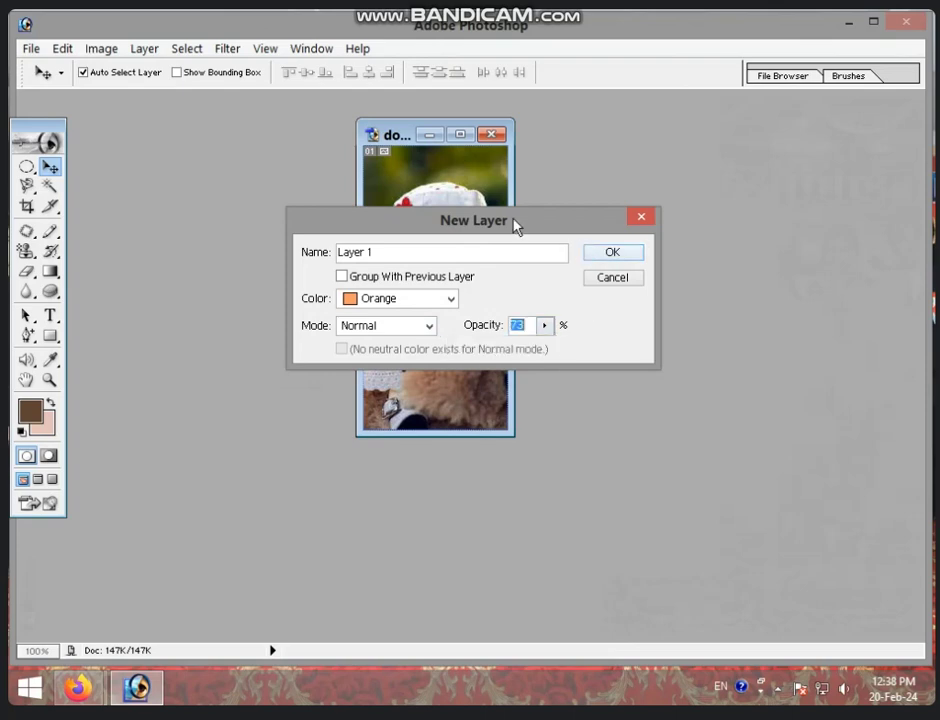
pyautogui.moveTo(514, 225); pyautogui.dragTo(524, 346)
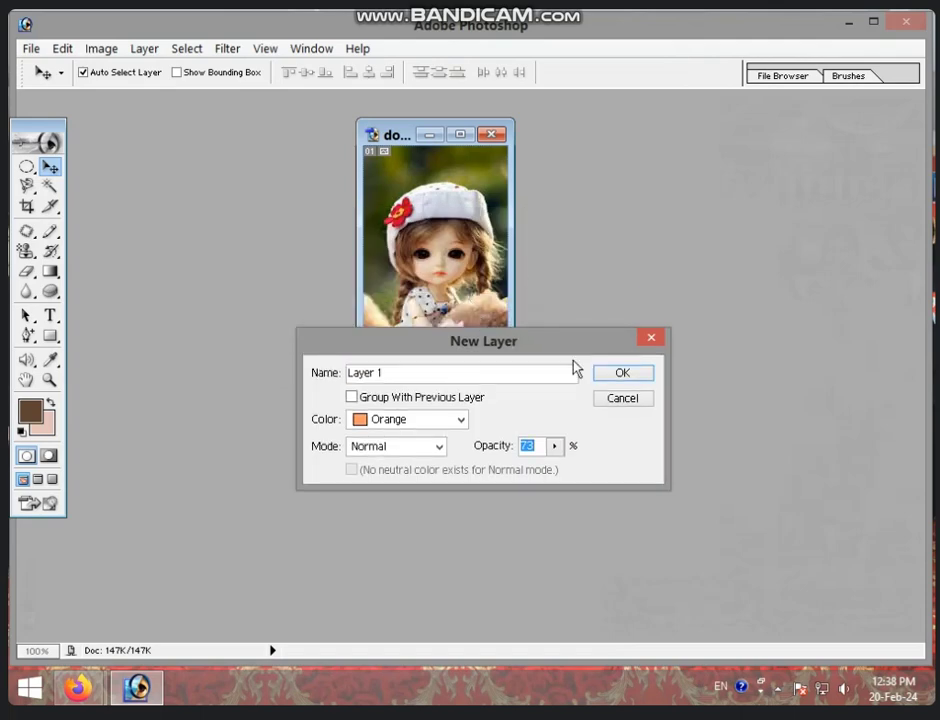
pyautogui.click(619, 375)
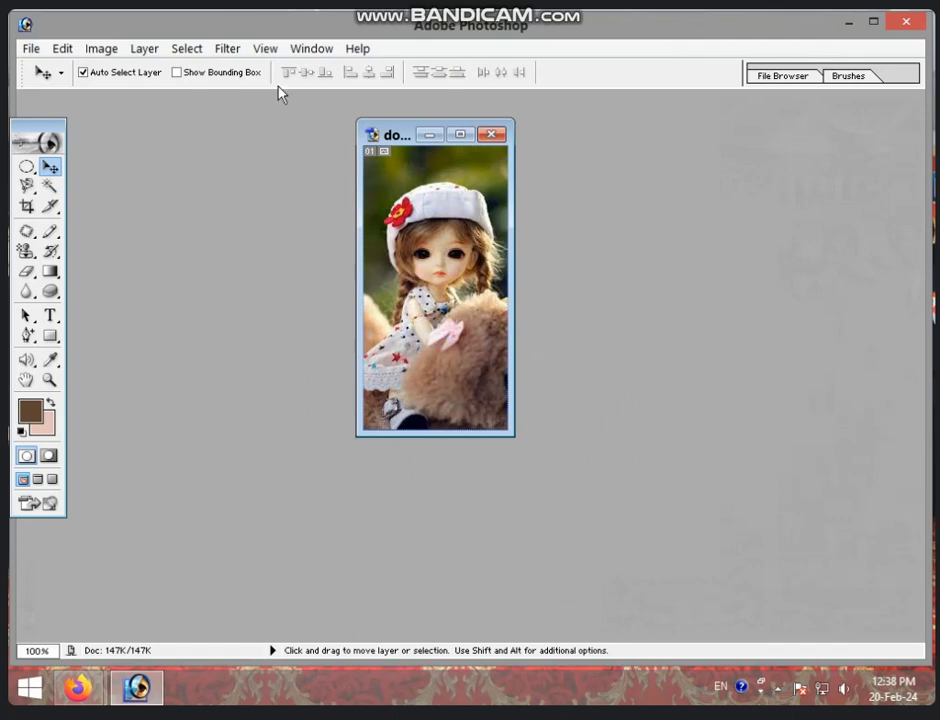
# Step: Show the Layers panel with Layer 1 above Background and shift the document window left
pyautogui.click(305, 52)
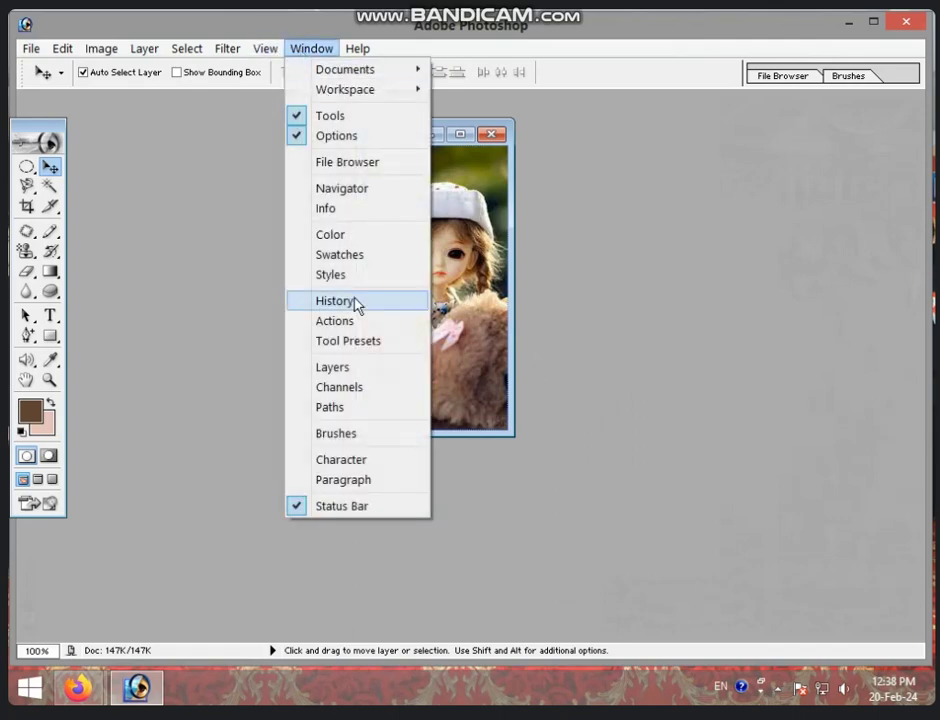
pyautogui.click(350, 368)
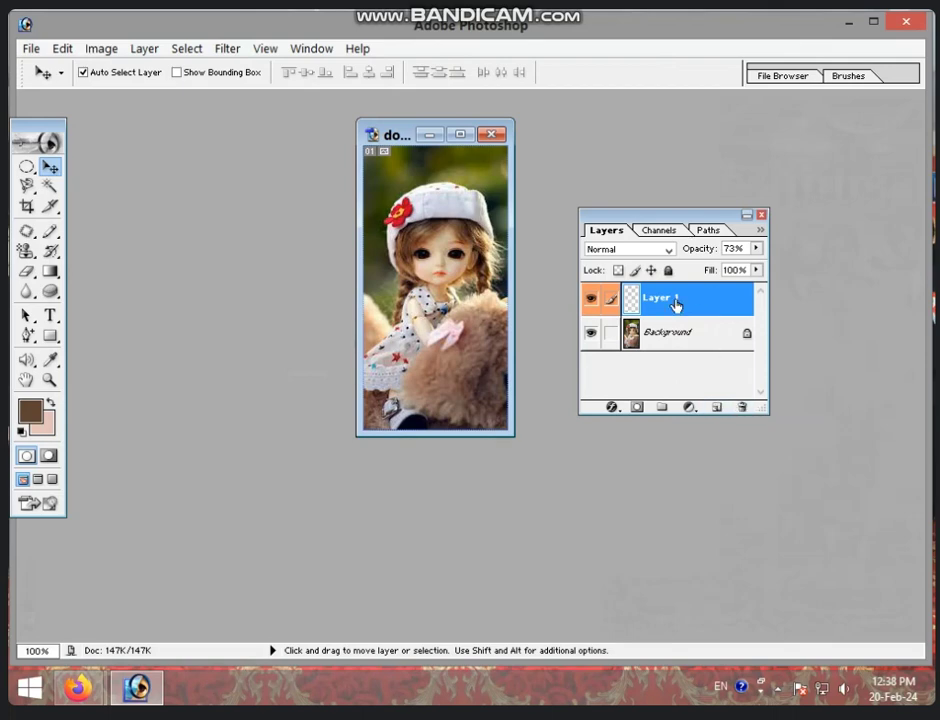
pyautogui.click(144, 49)
pyautogui.moveTo(168, 69)
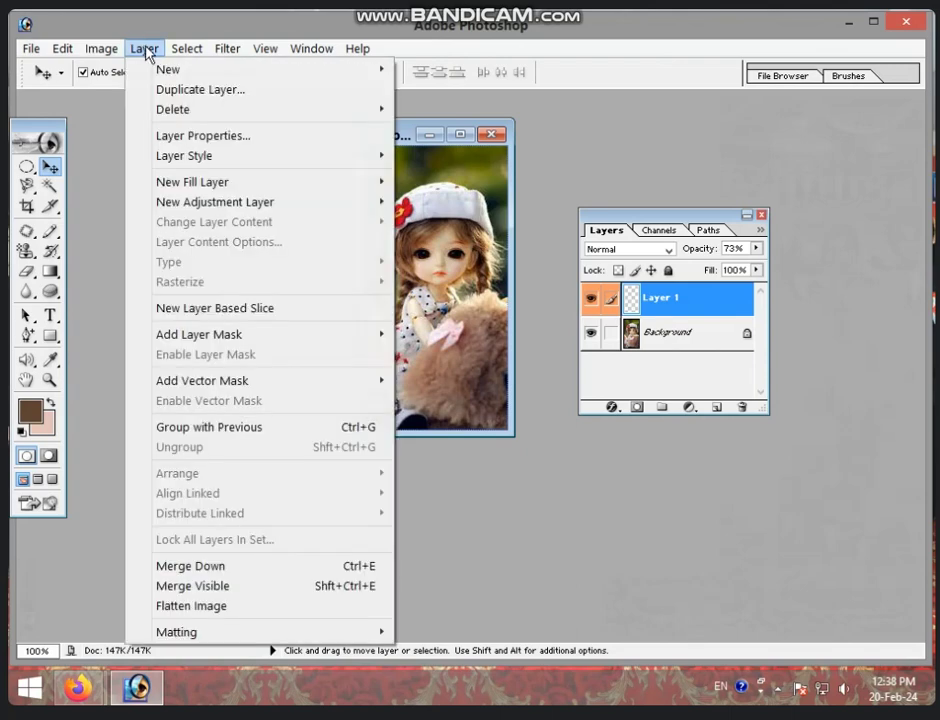
pyautogui.click(529, 283)
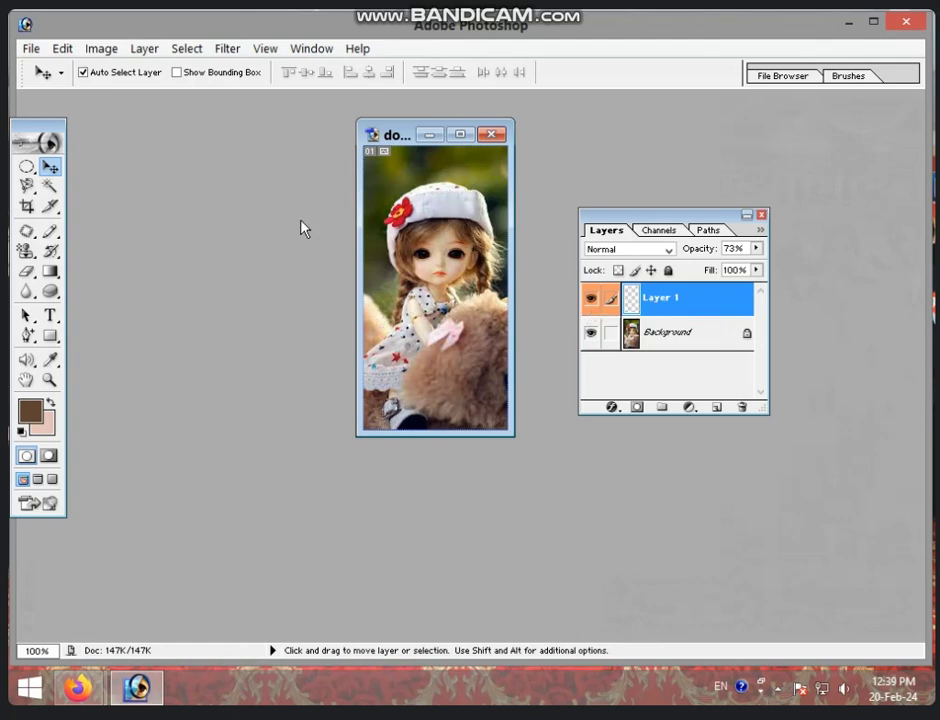
pyautogui.click(145, 50)
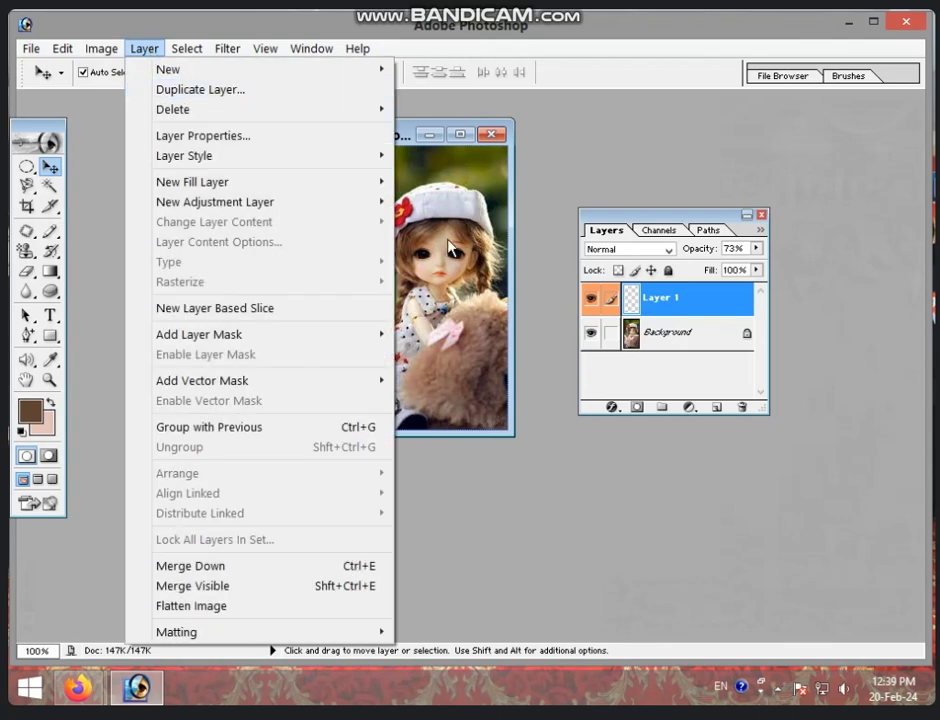
pyautogui.click(450, 247)
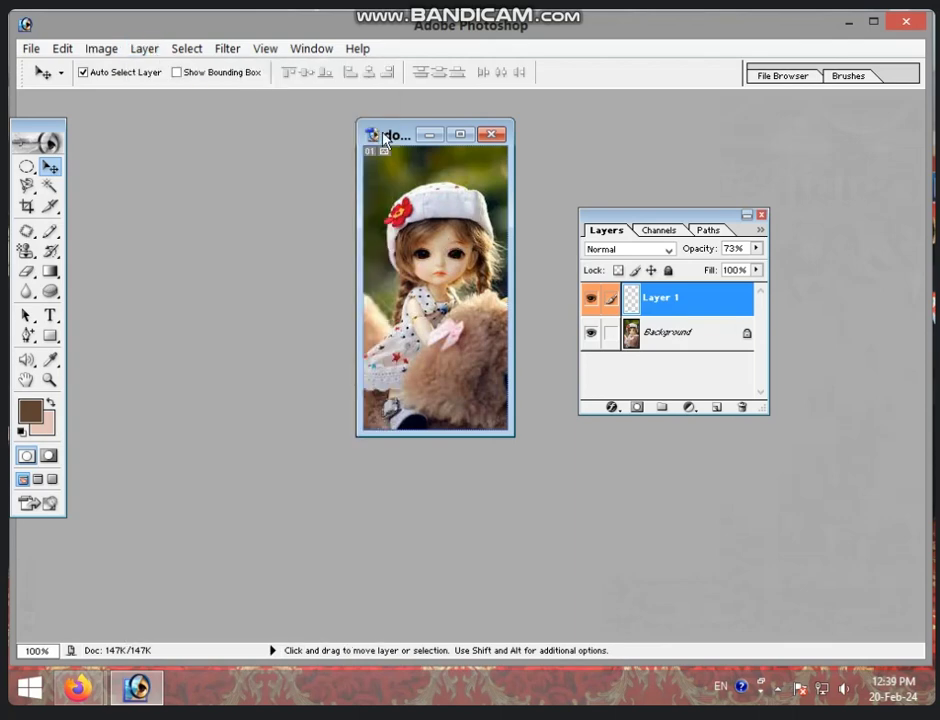
pyautogui.moveTo(384, 139); pyautogui.dragTo(305, 134)
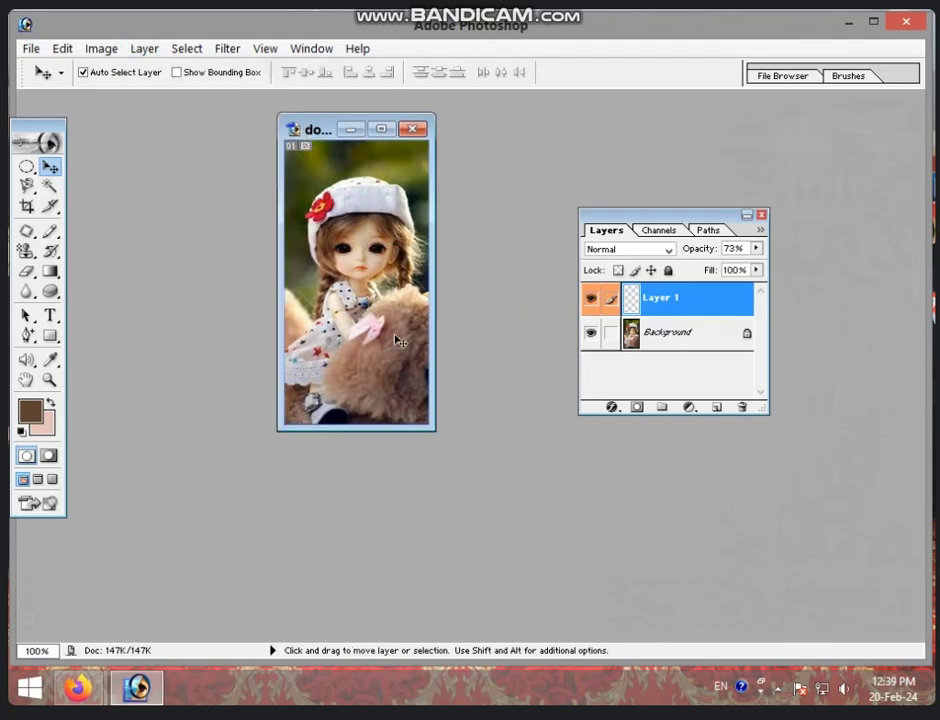
# Step: Draw the red-to-green preset gradient from top to bottom across Layer 1
pyautogui.moveTo(53, 278); pyautogui.dragTo(80, 282)
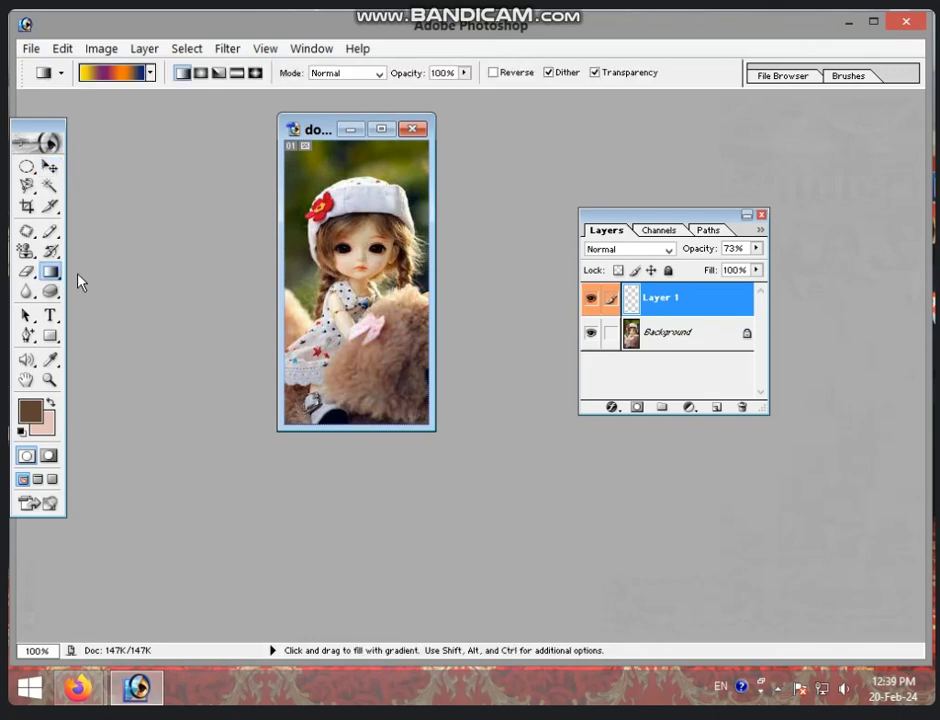
pyautogui.click(150, 73)
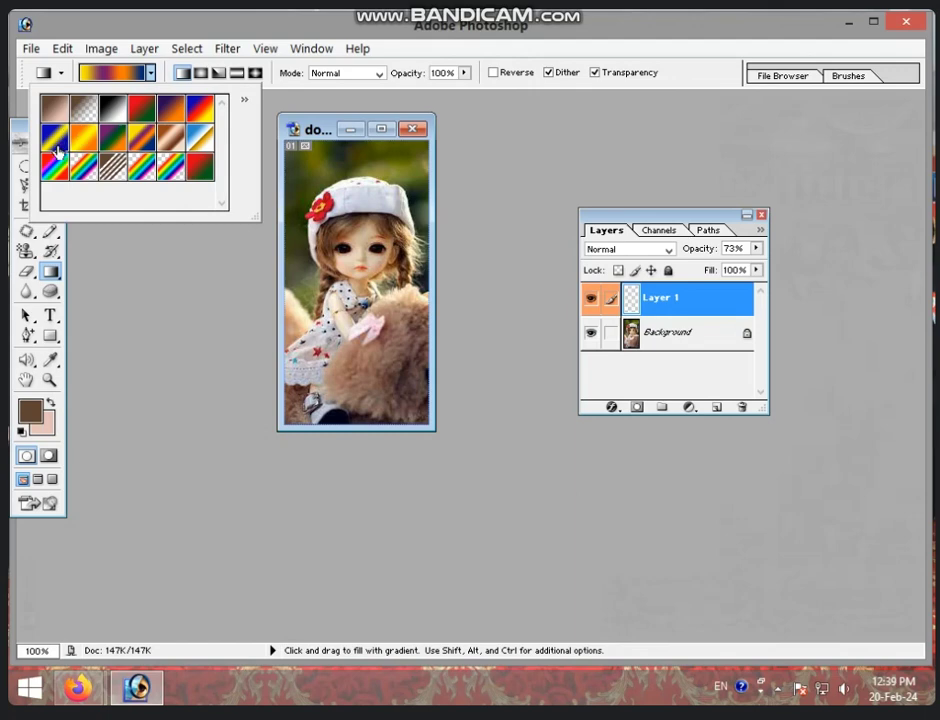
pyautogui.click(138, 106)
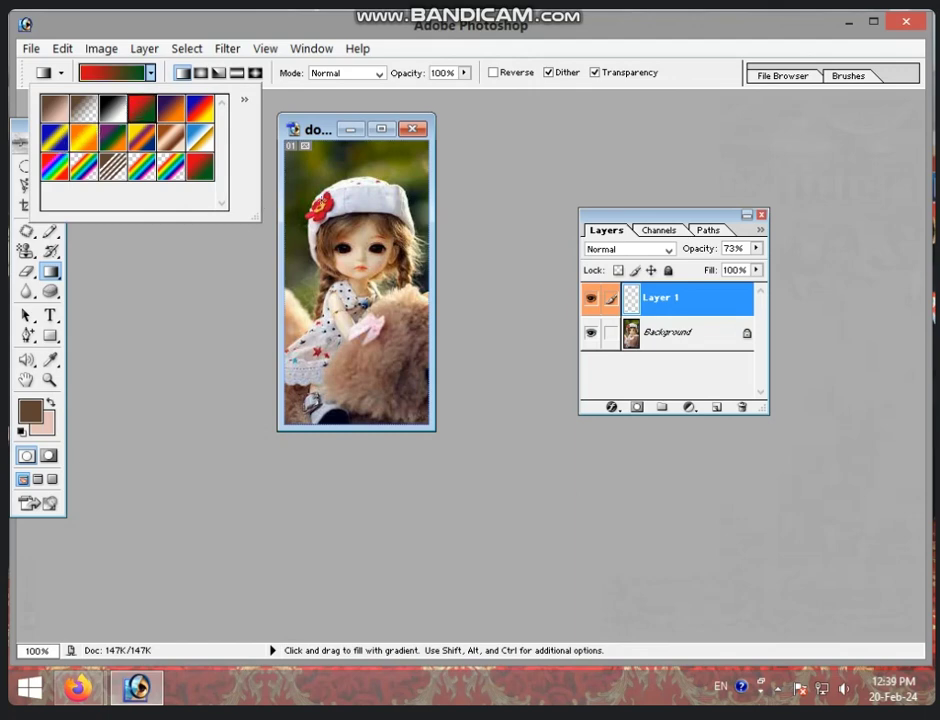
pyautogui.press('Return')
pyautogui.moveTo(355, 165); pyautogui.dragTo(355, 300)
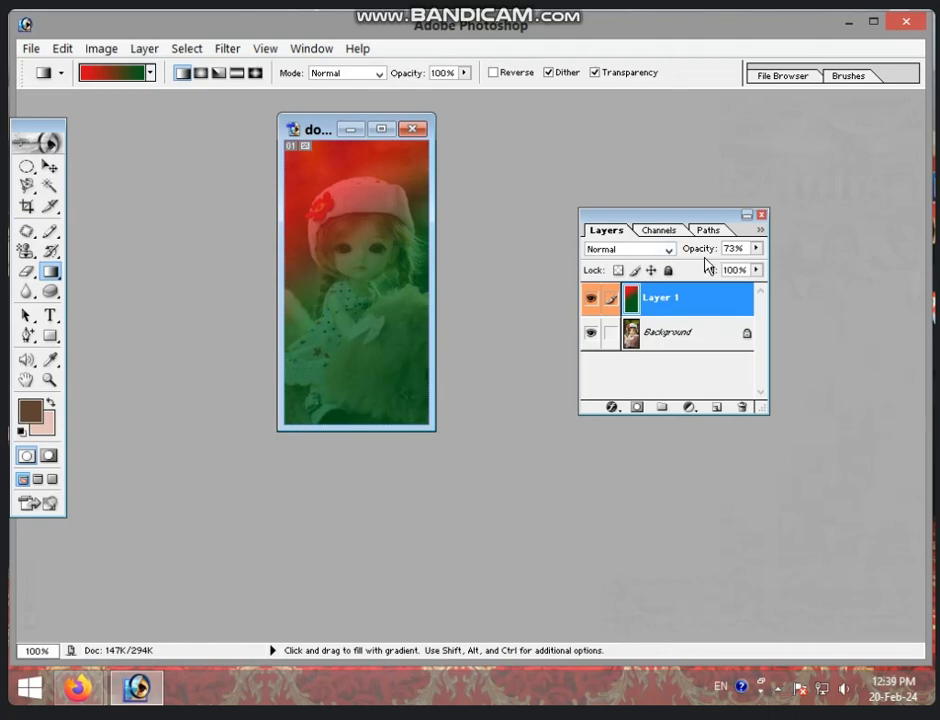
# Step: Reduce Layer 1's opacity to 51%, then switch to the Move tool
pyautogui.click(757, 249)
pyautogui.moveTo(734, 266); pyautogui.dragTo(760, 270)
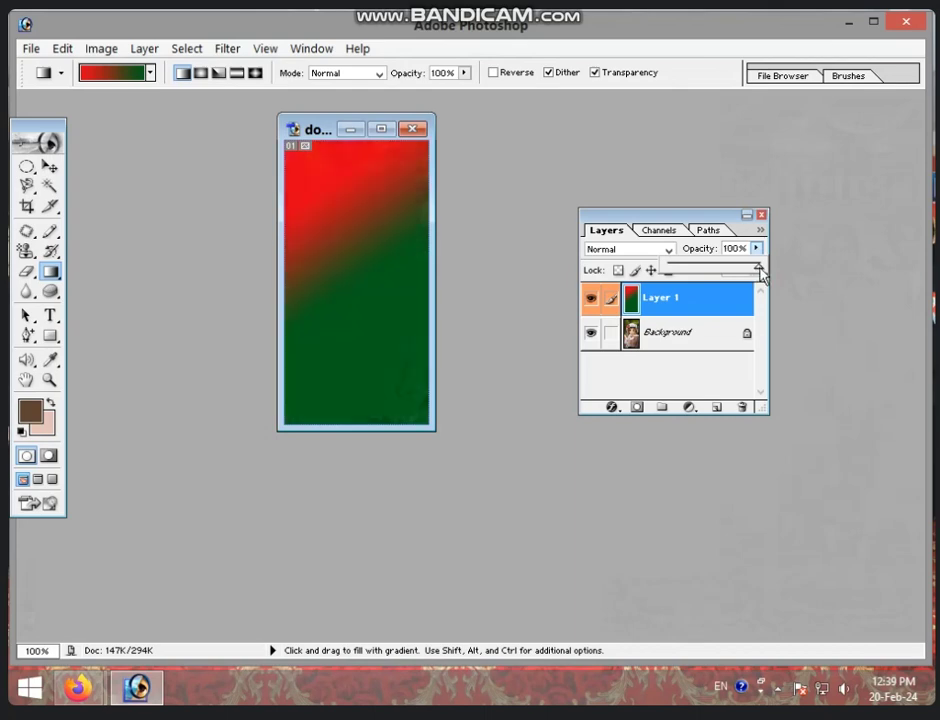
pyautogui.moveTo(760, 270)
pyautogui.mouseDown()
pyautogui.moveTo(699, 269)
pyautogui.moveTo(718, 270)
pyautogui.mouseUp()
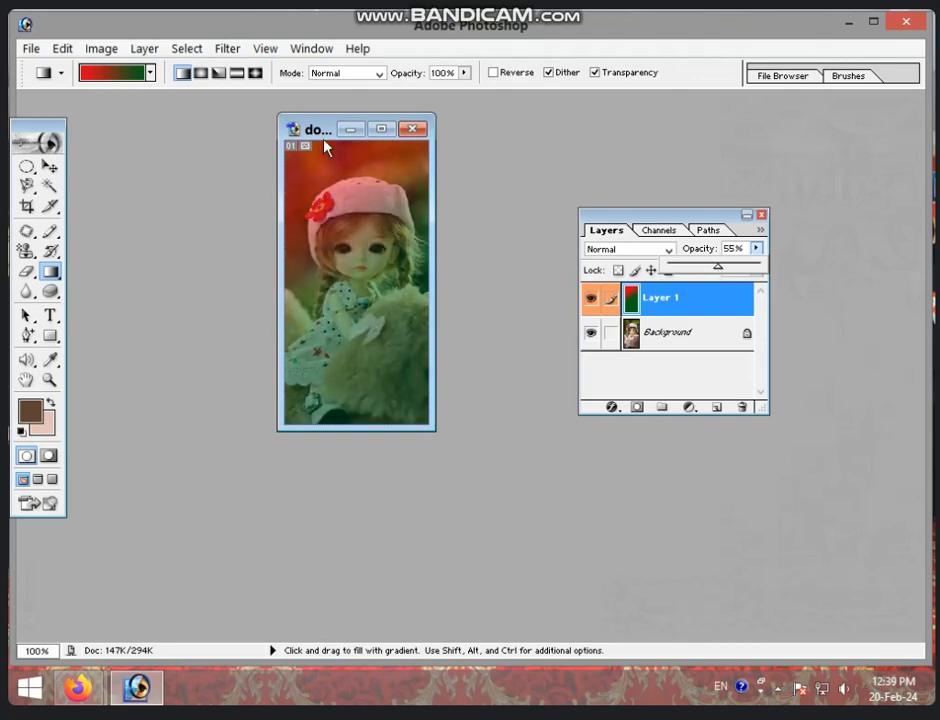
pyautogui.moveTo(325, 148); pyautogui.dragTo(275, 148)
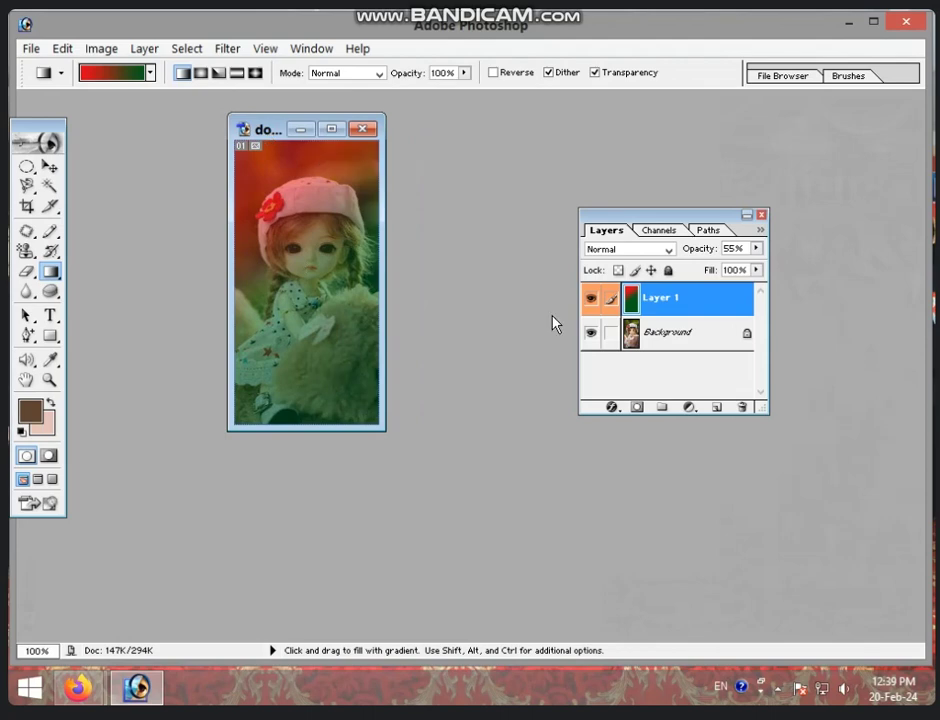
pyautogui.click(757, 249)
pyautogui.moveTo(720, 271)
pyautogui.mouseDown()
pyautogui.moveTo(697, 272)
pyautogui.moveTo(714, 271)
pyautogui.mouseUp()
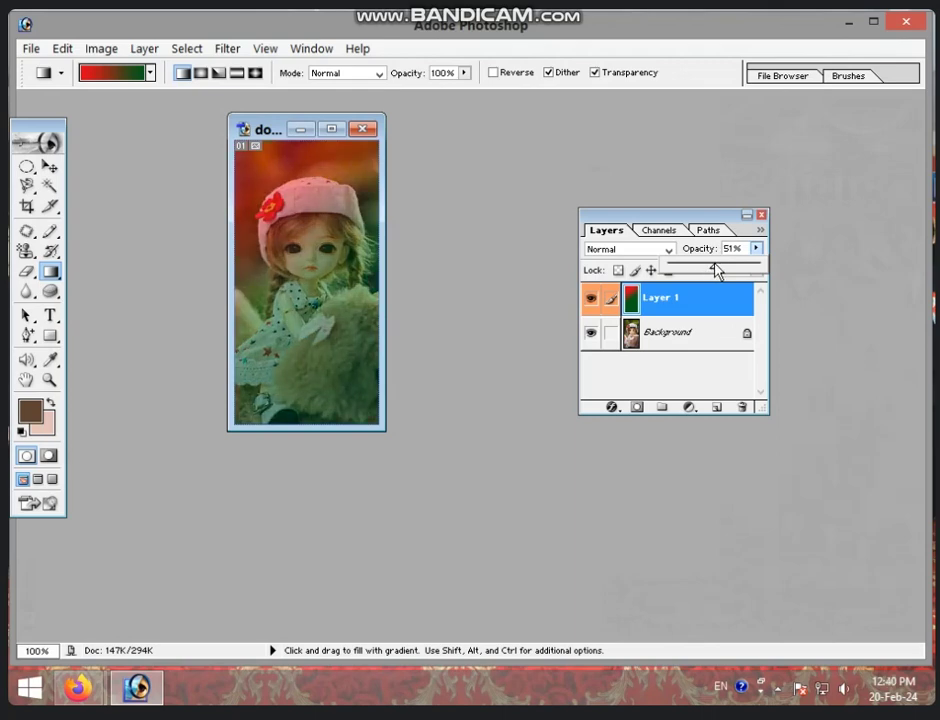
pyautogui.click(795, 319)
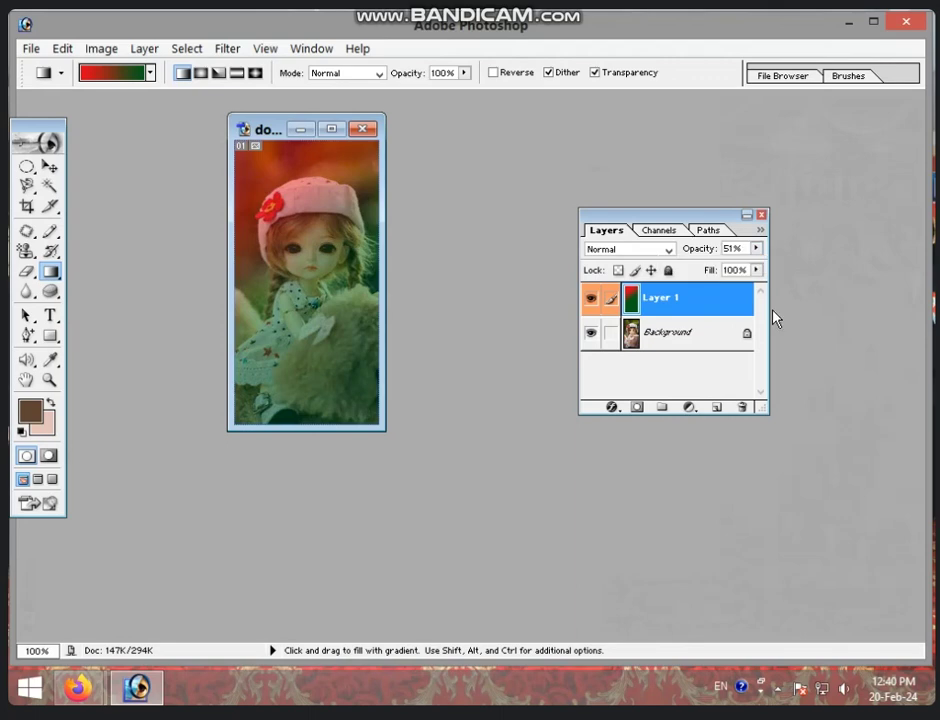
pyautogui.press('v')
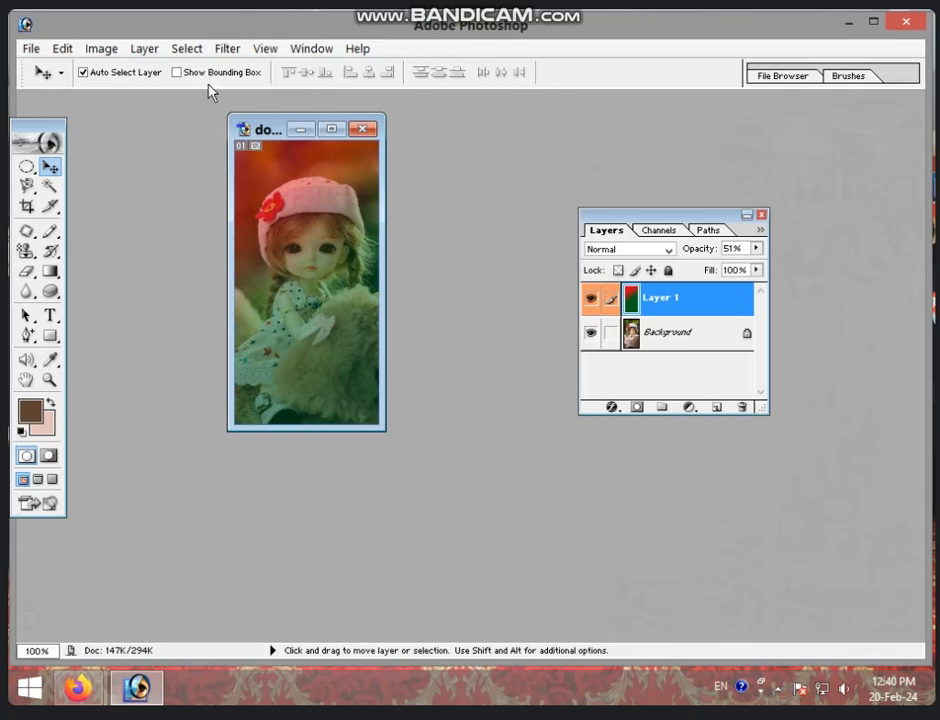
# Step: Convert the Background into Layer 0 with a Red colour tag and Normal mode
pyautogui.click(157, 53)
pyautogui.moveTo(168, 69)
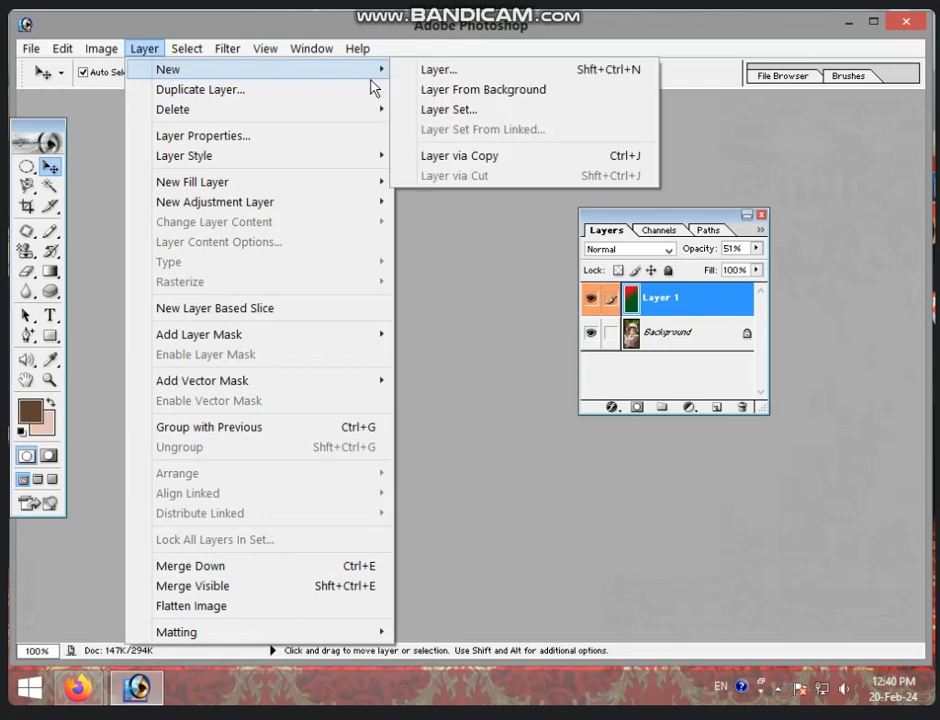
pyautogui.click(455, 91)
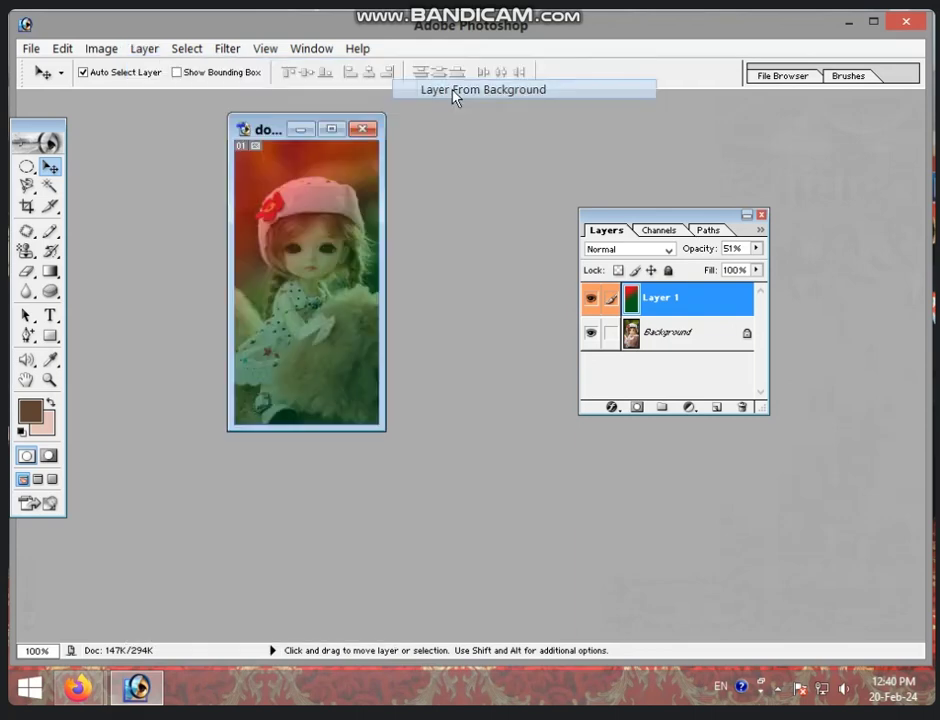
pyautogui.moveTo(455, 341); pyautogui.dragTo(430, 272)
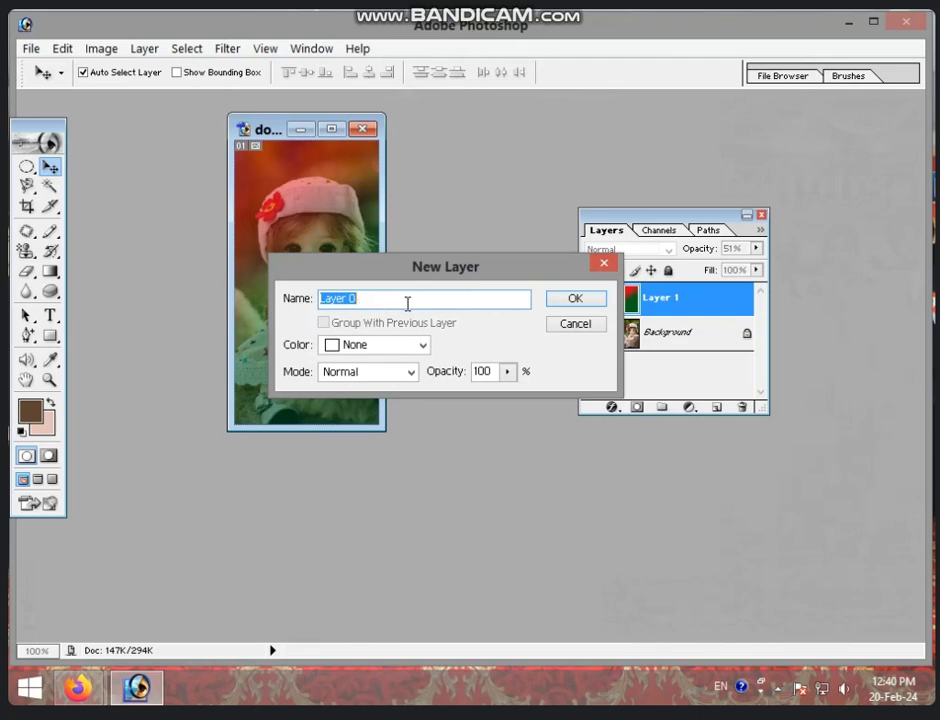
pyautogui.click(400, 346)
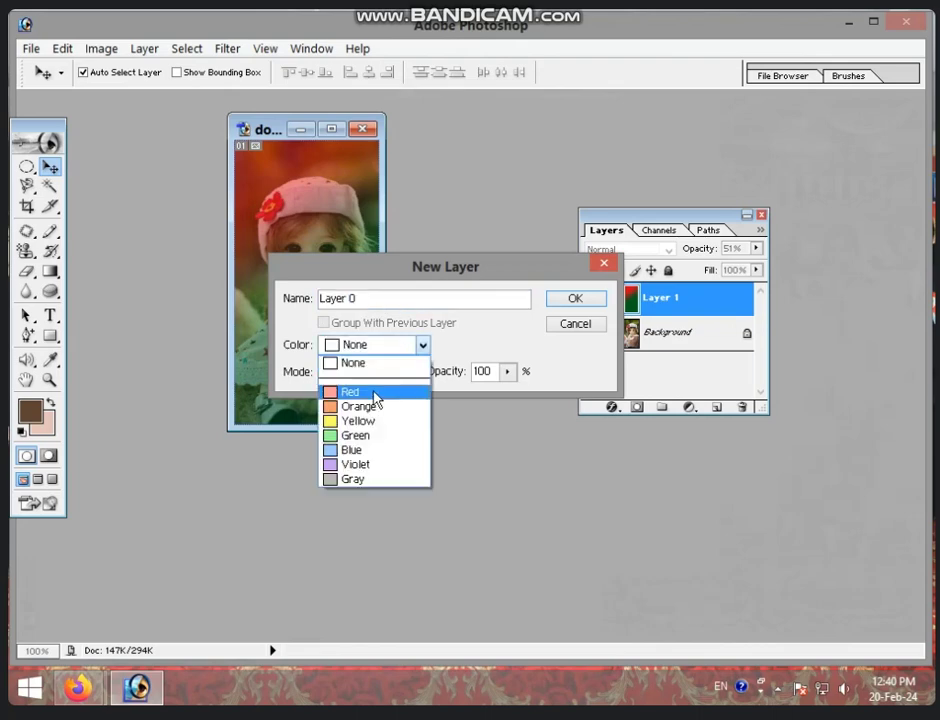
pyautogui.click(375, 398)
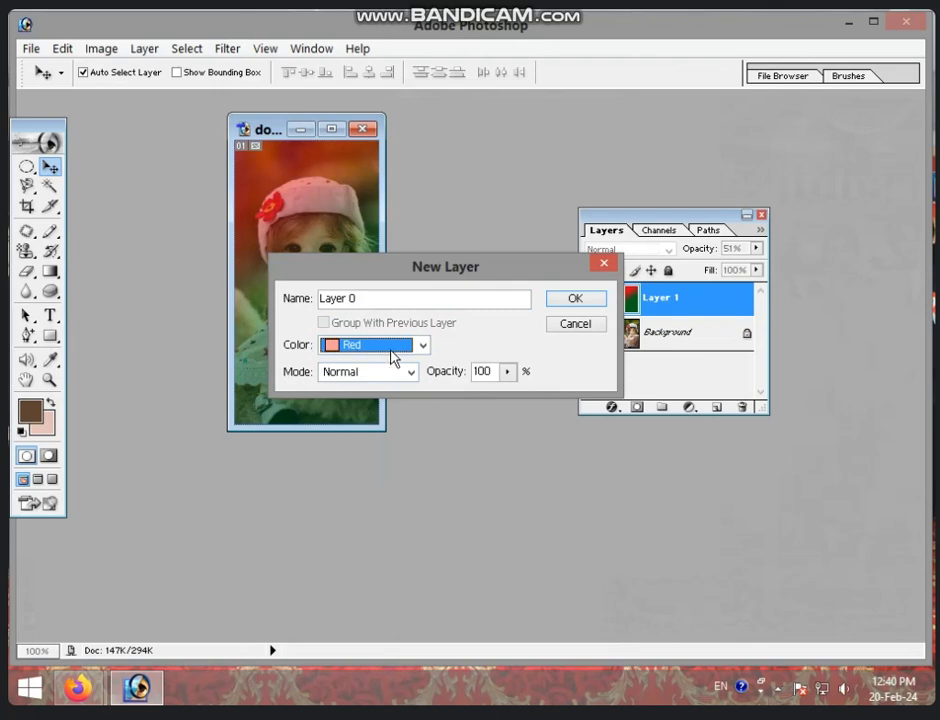
pyautogui.click(373, 378)
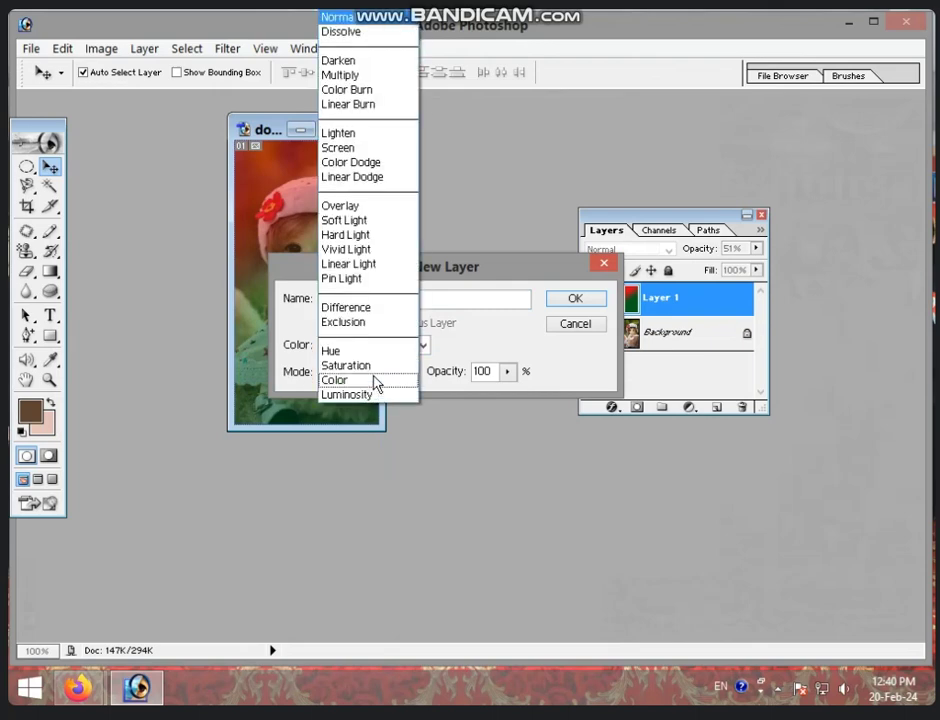
pyautogui.click(460, 448)
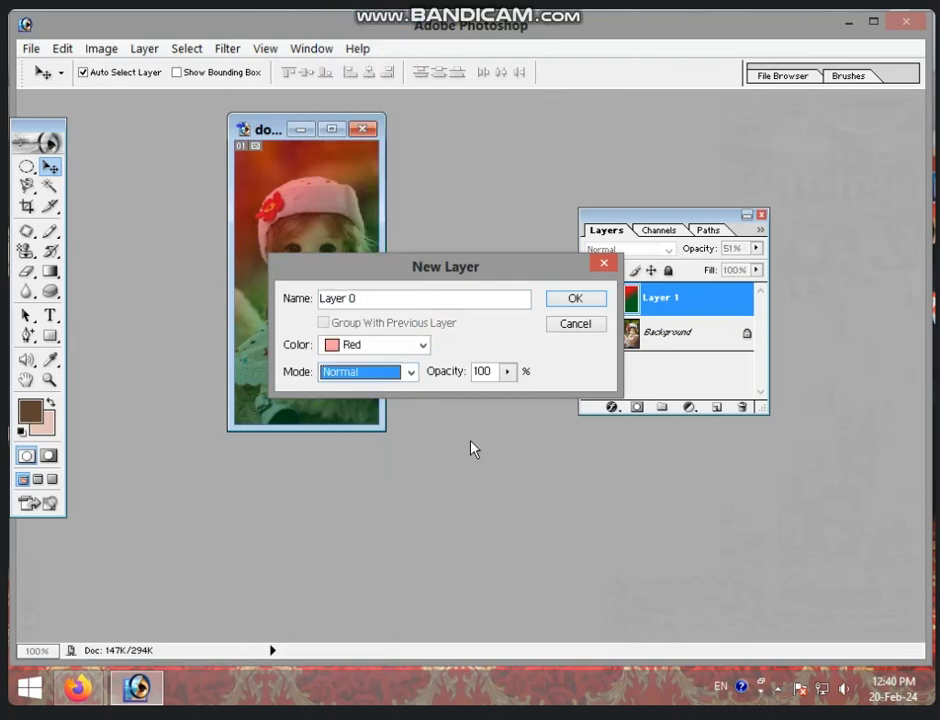
pyautogui.click(564, 301)
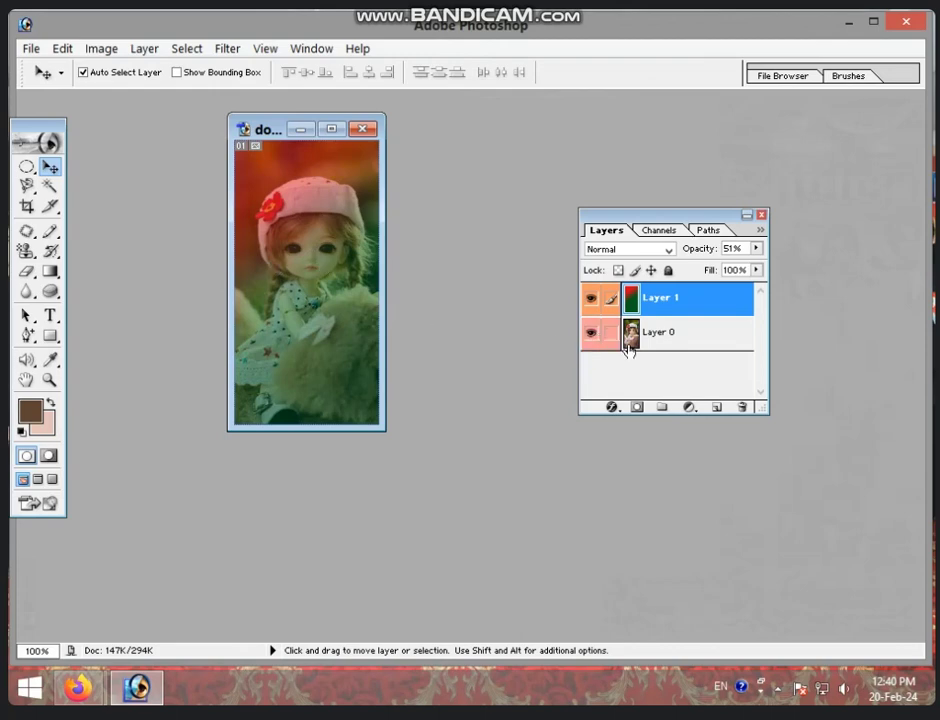
pyautogui.click(145, 49)
pyautogui.moveTo(168, 69)
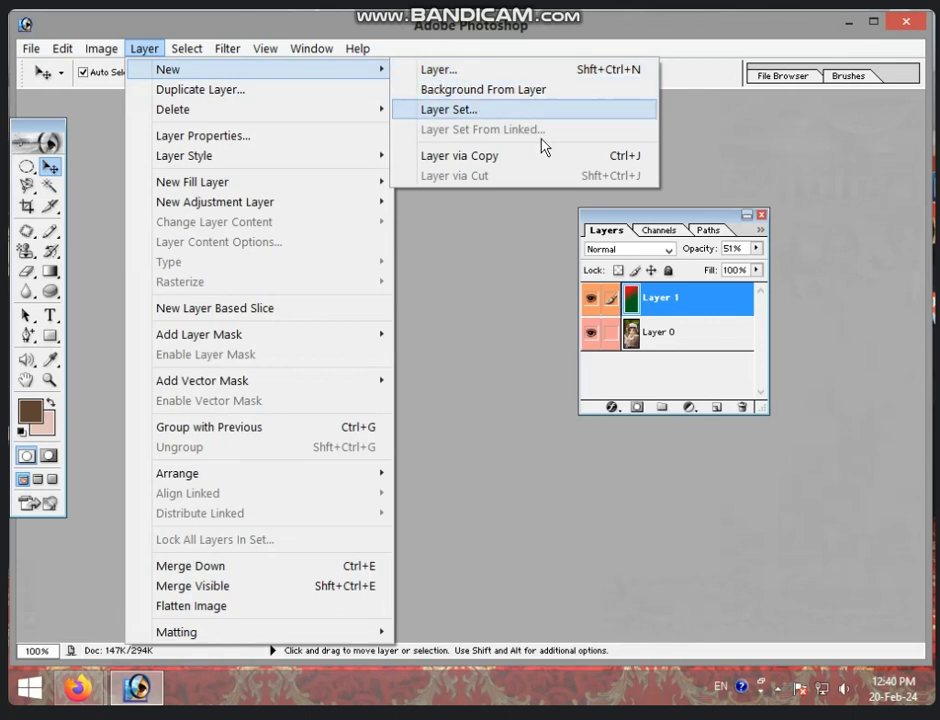
# Step: Create a new layer set with the default name Set 1 above Layer 1
pyautogui.click(508, 292)
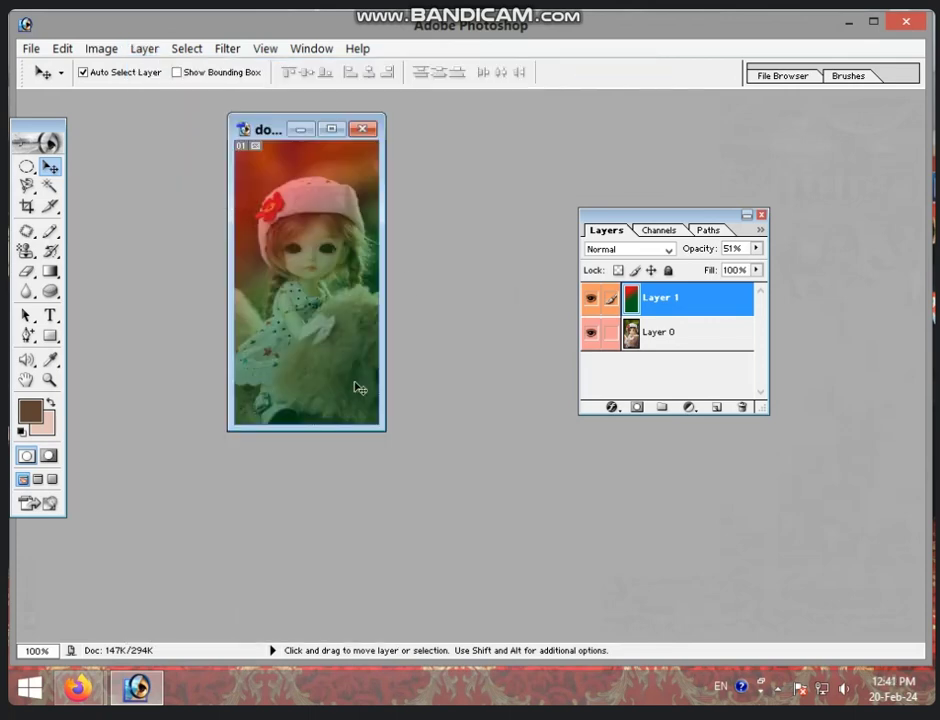
pyautogui.click(186, 48)
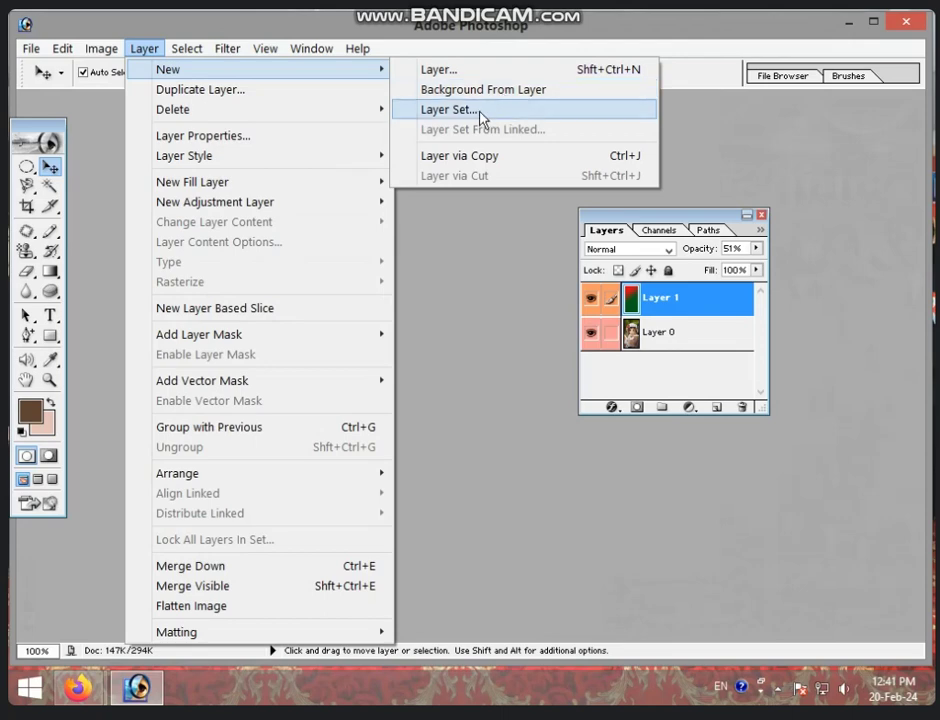
pyautogui.click(489, 110)
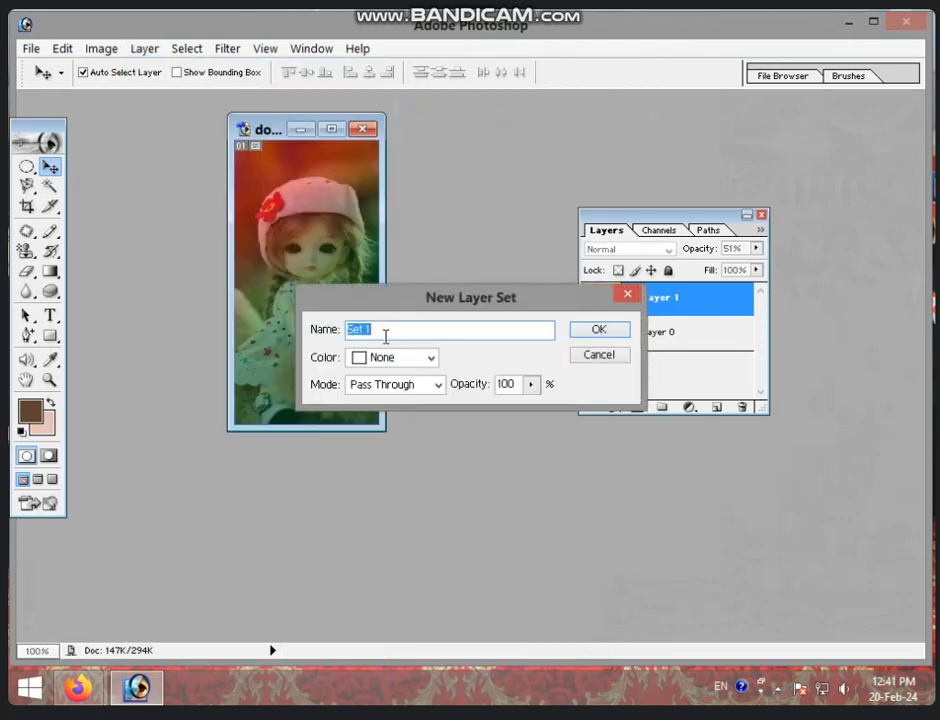
pyautogui.click(592, 332)
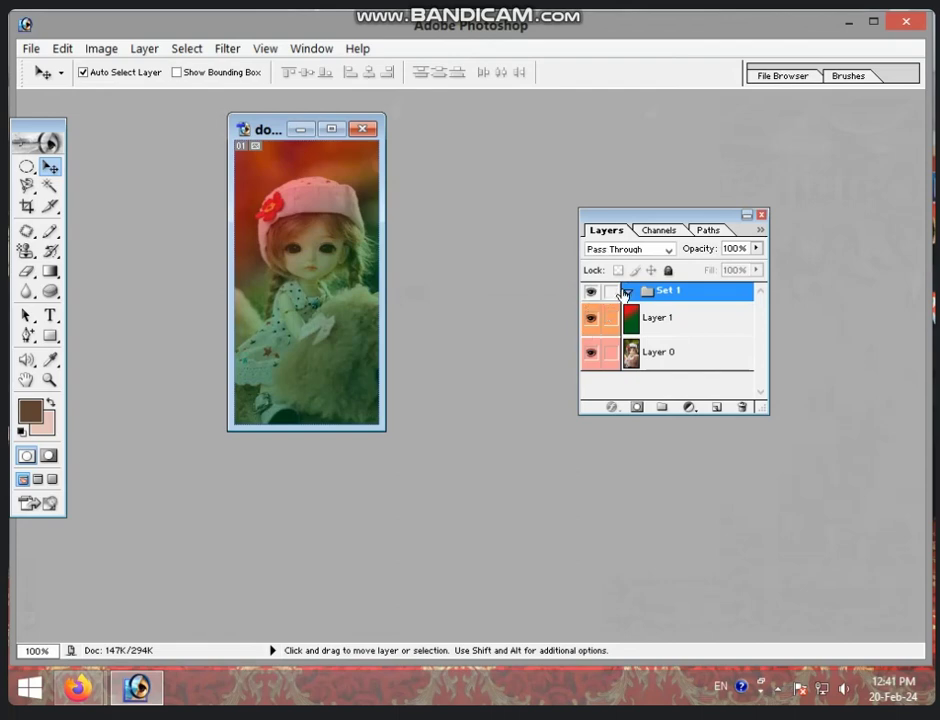
pyautogui.click(146, 49)
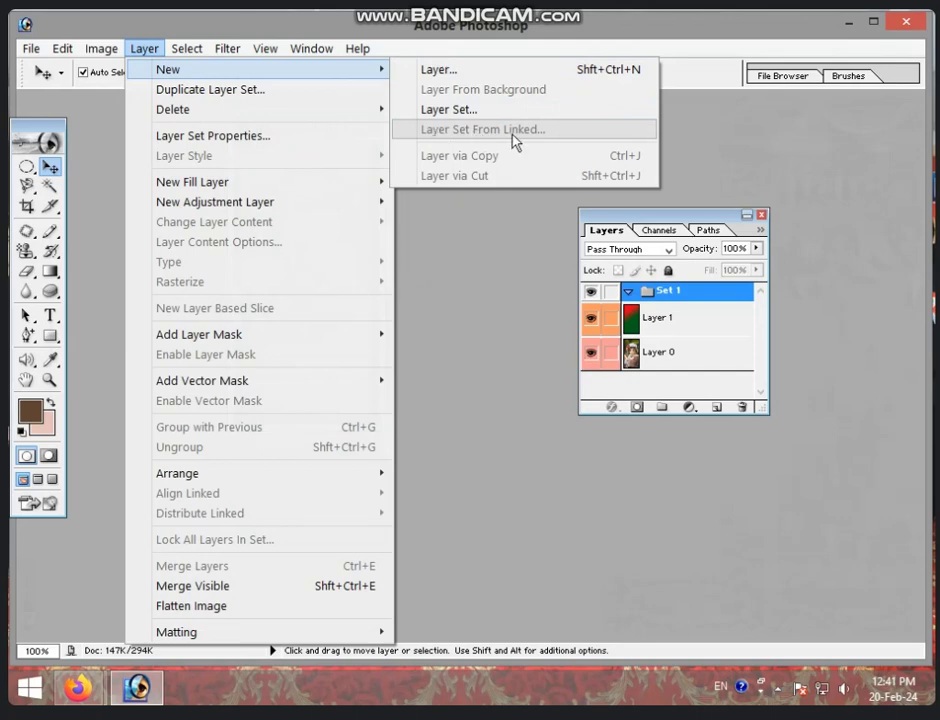
pyautogui.click(472, 253)
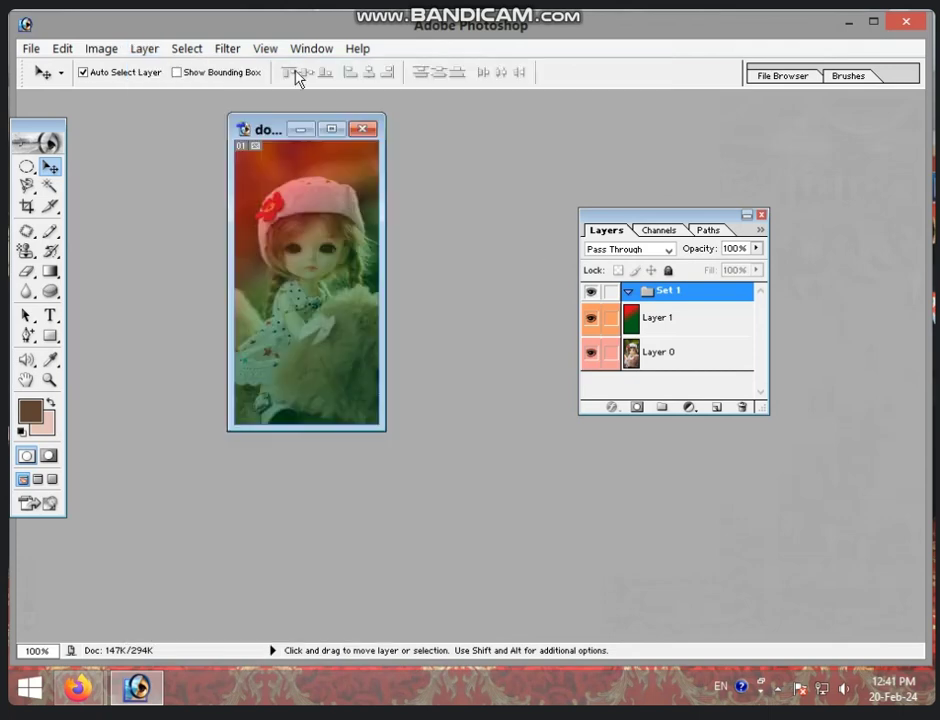
pyautogui.click(147, 50)
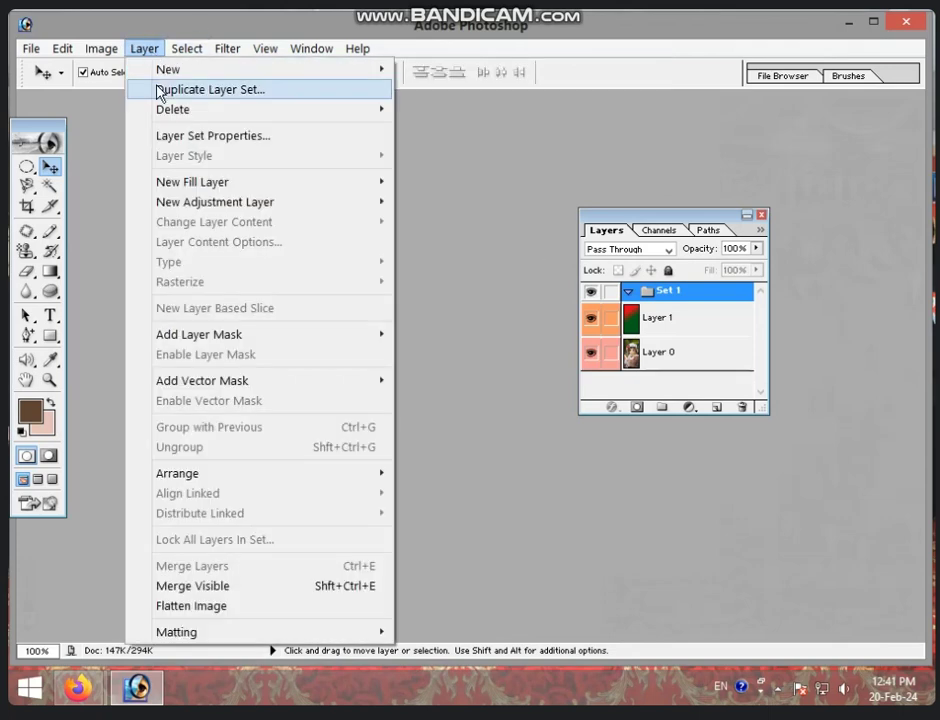
pyautogui.click(243, 90)
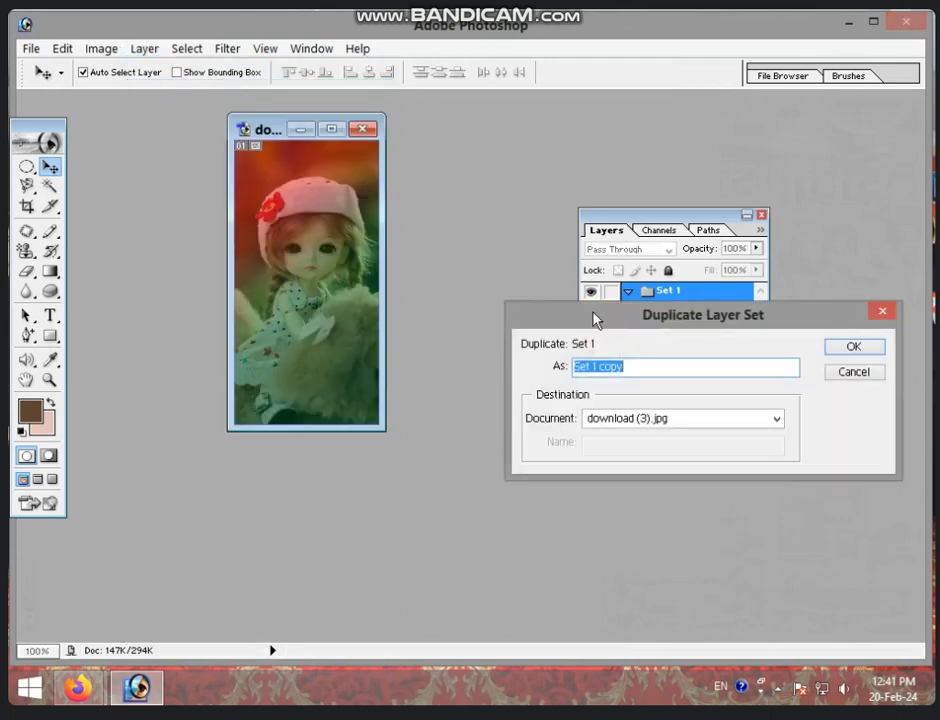
pyautogui.moveTo(590, 318); pyautogui.dragTo(222, 229)
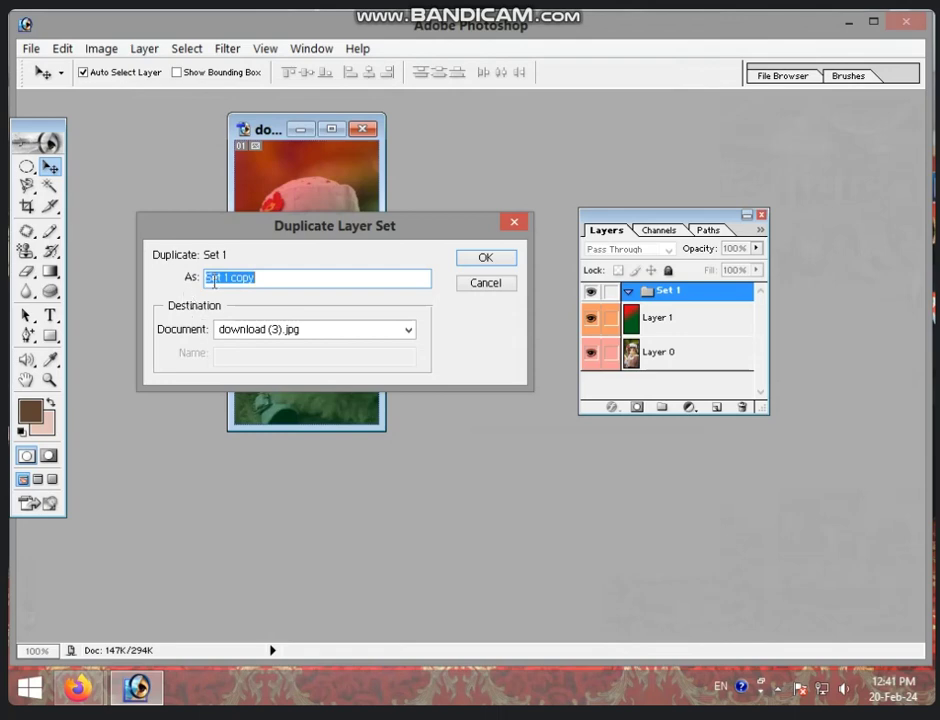
pyautogui.click(488, 284)
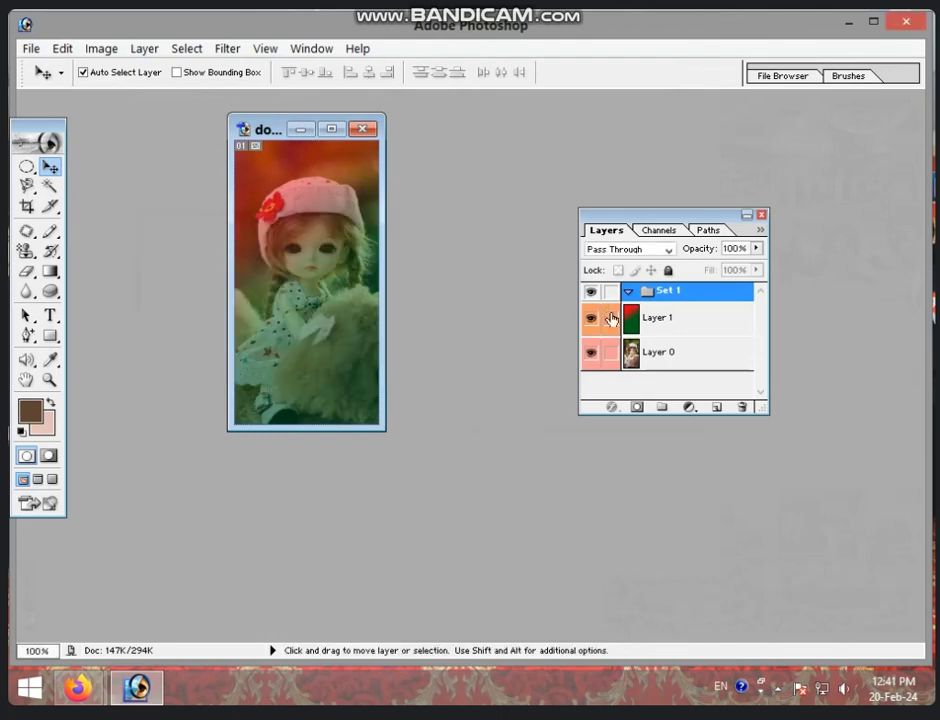
pyautogui.click(648, 318)
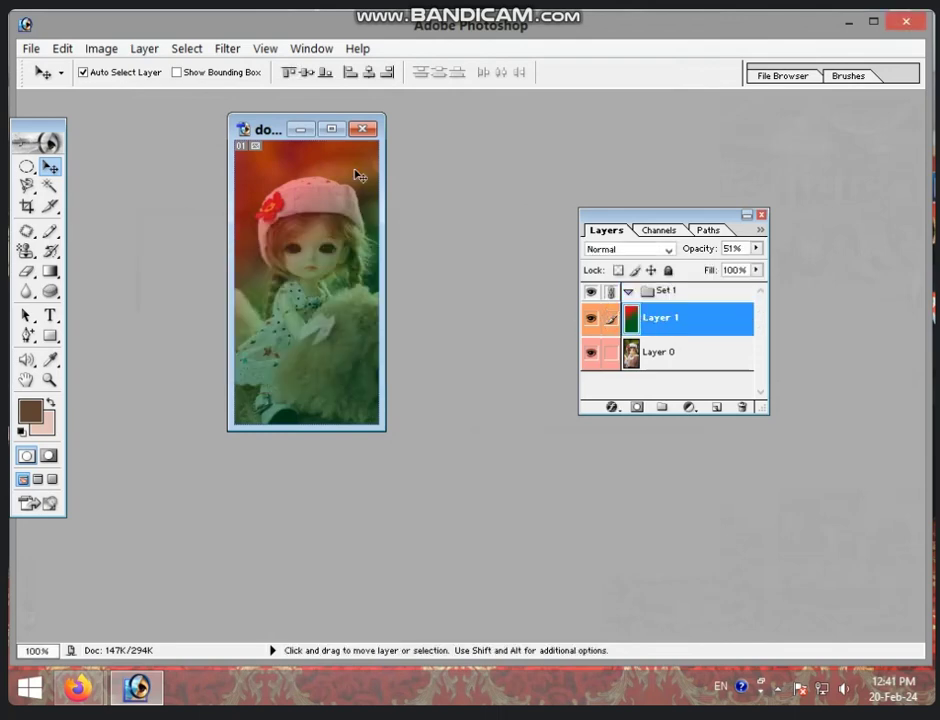
# Step: Hide the Set 1 layer set, then select it and make it visible again
pyautogui.click(148, 50)
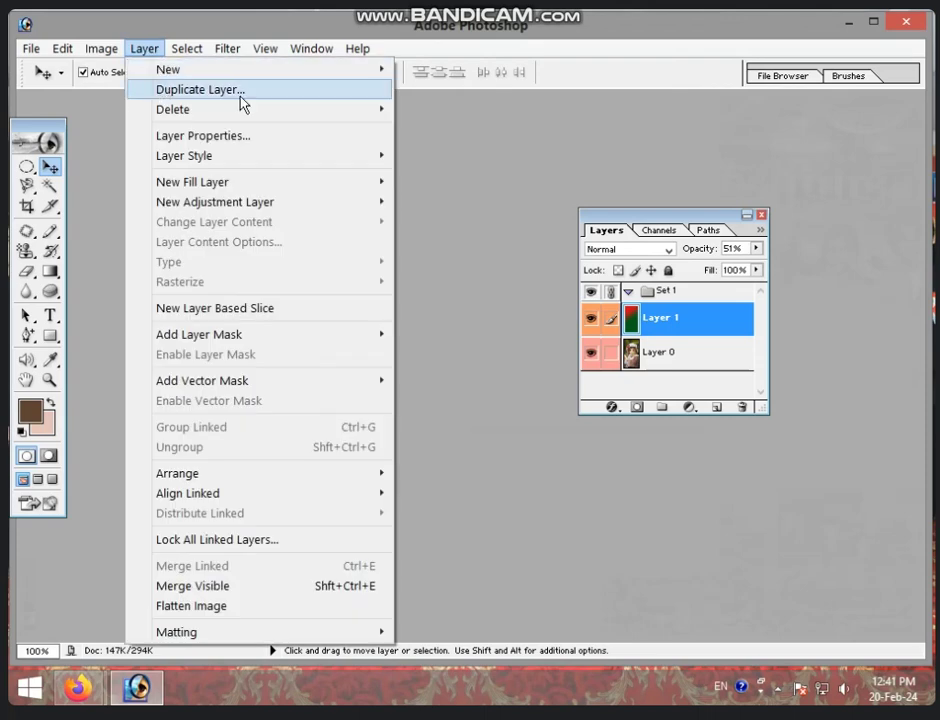
pyautogui.click(455, 292)
pyautogui.click(593, 291)
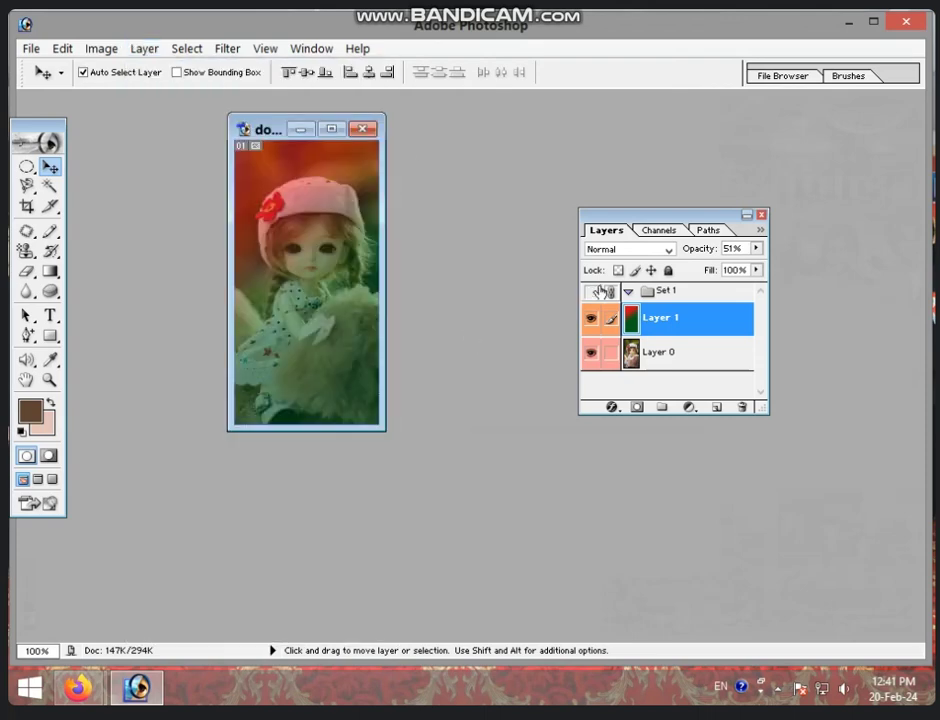
pyautogui.click(665, 291)
pyautogui.click(591, 291)
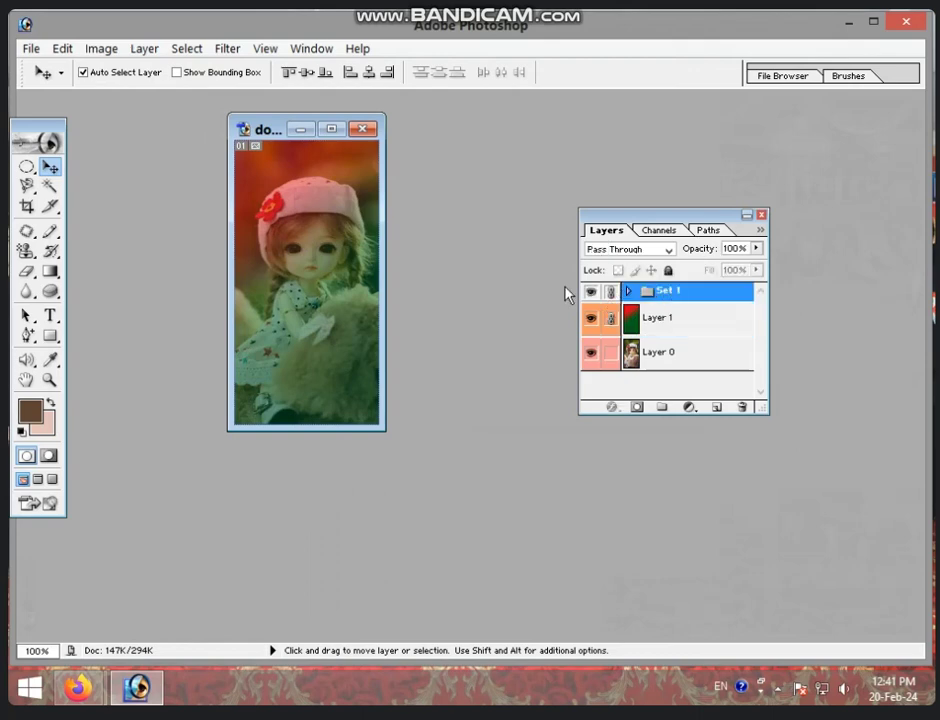
# Step: Toggle Set 1's visibility off and on once more, then bring up the Layer Delete options
pyautogui.click(148, 50)
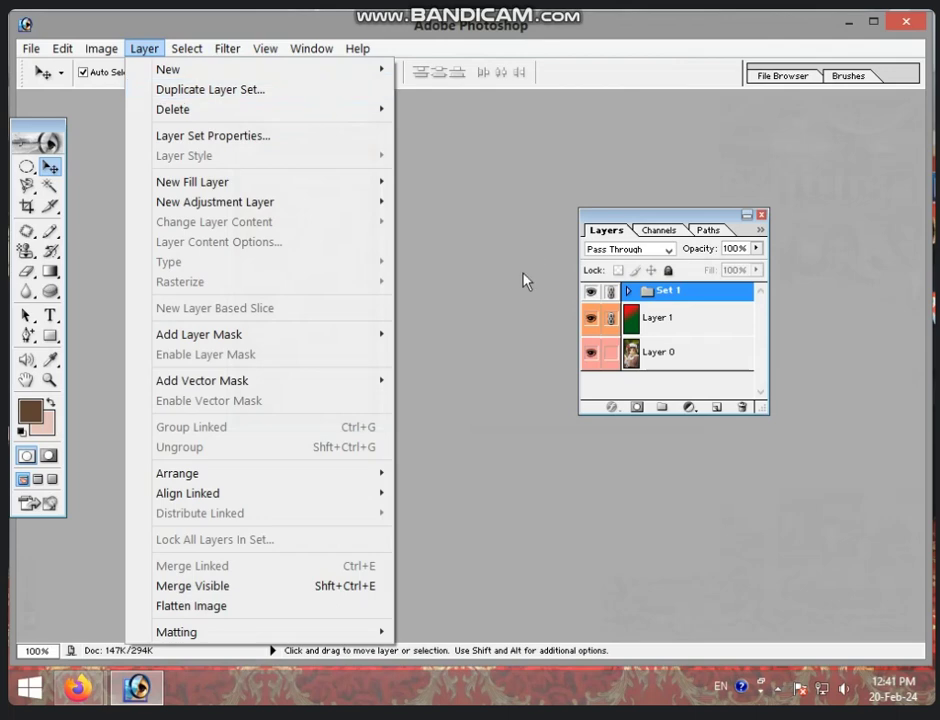
pyautogui.click(545, 282)
pyautogui.click(591, 291)
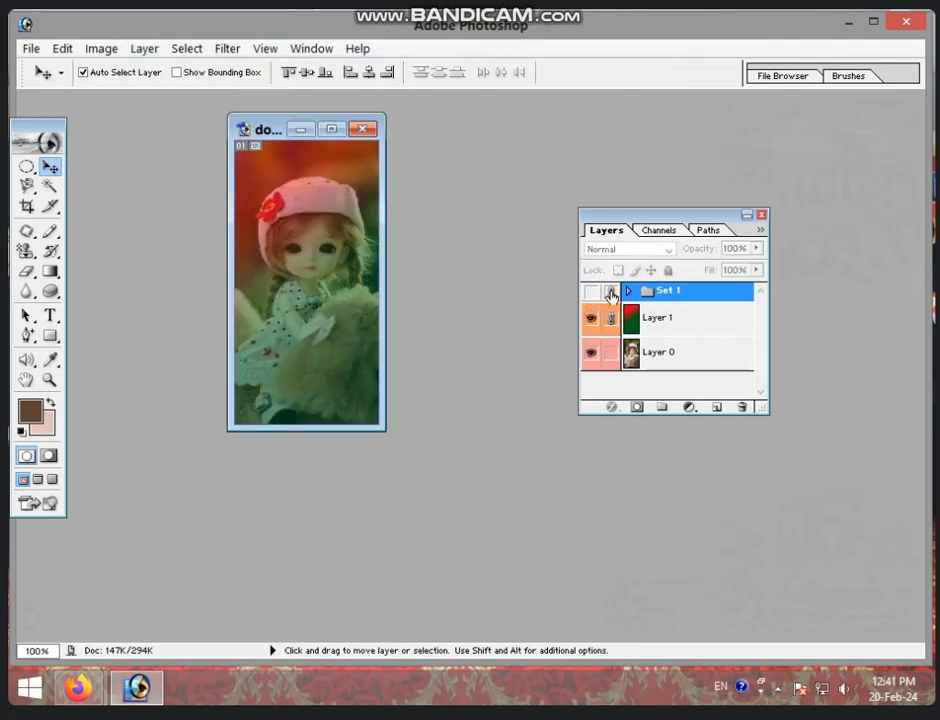
pyautogui.click(593, 292)
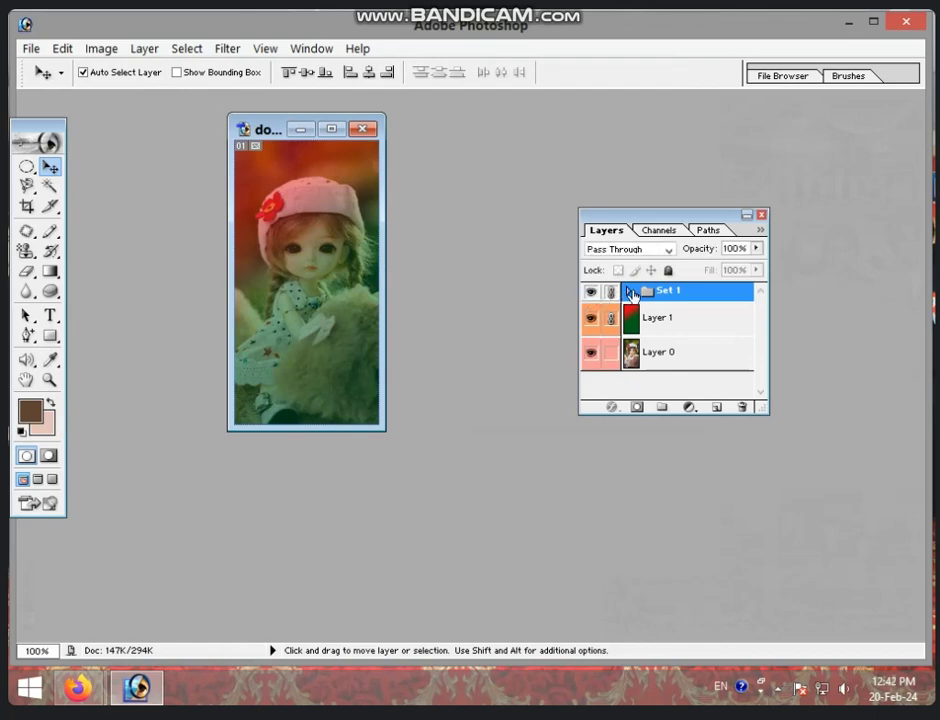
pyautogui.click(144, 49)
pyautogui.moveTo(200, 109)
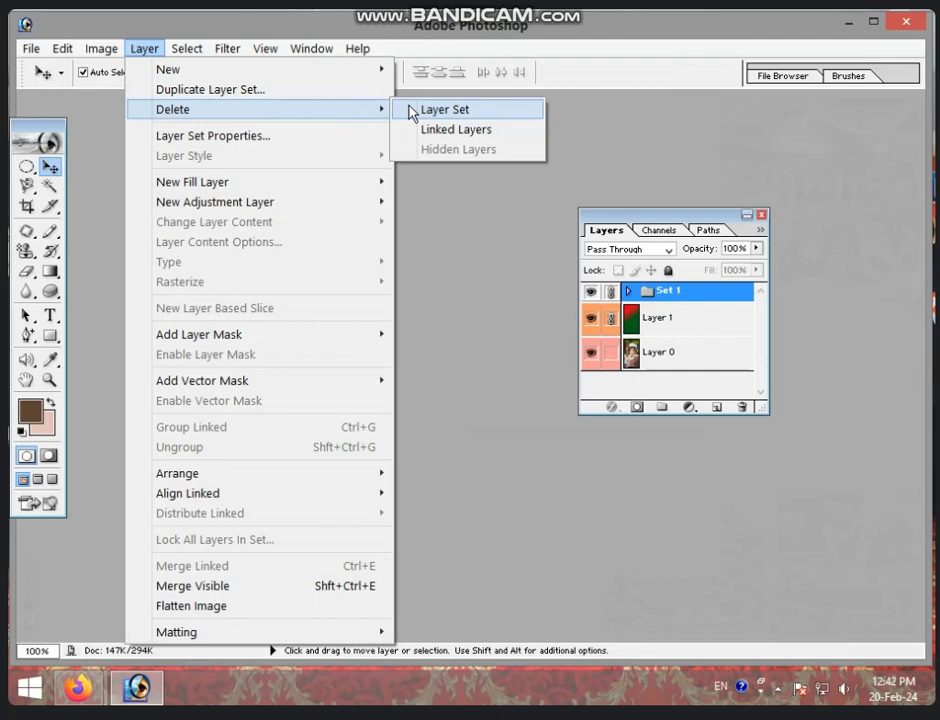
# Step: Delete the Set 1 layer set with its contents and the red-green gradient Layer 1
pyautogui.click(418, 111)
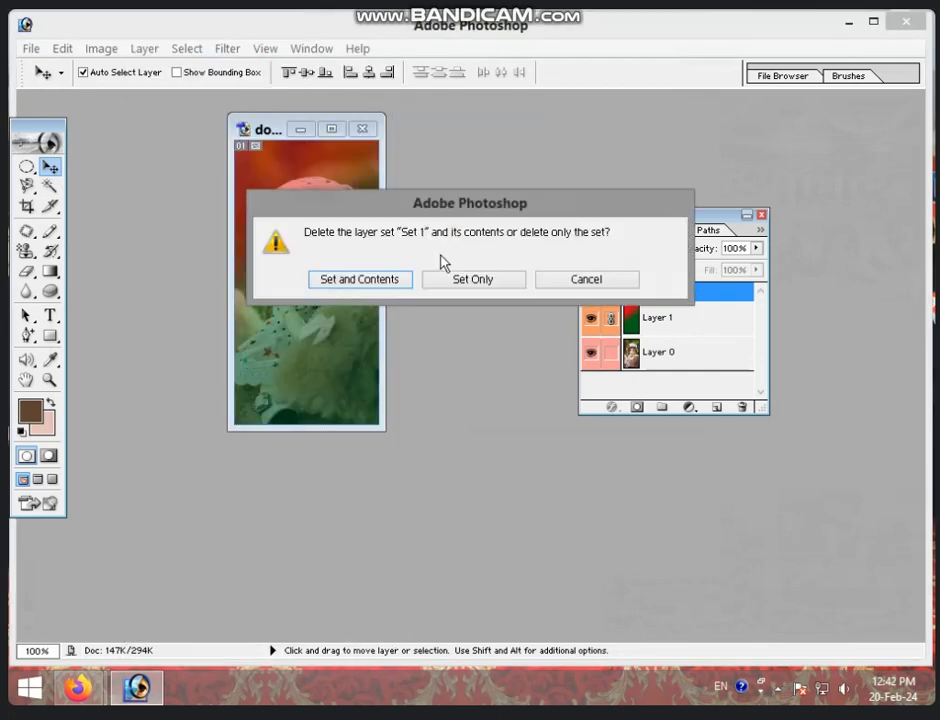
pyautogui.click(382, 285)
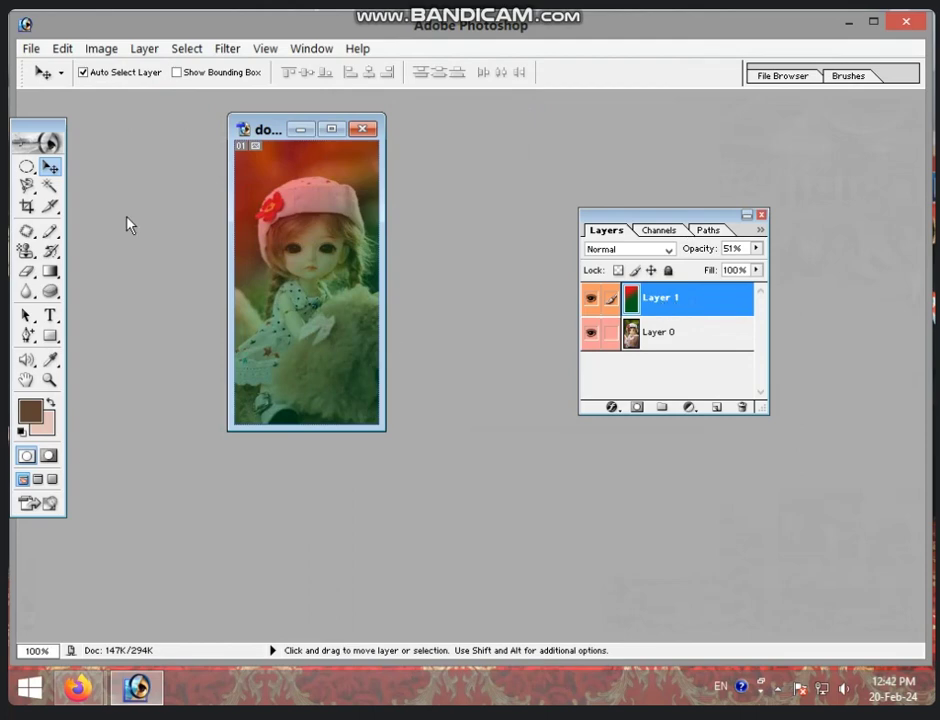
pyautogui.click(155, 52)
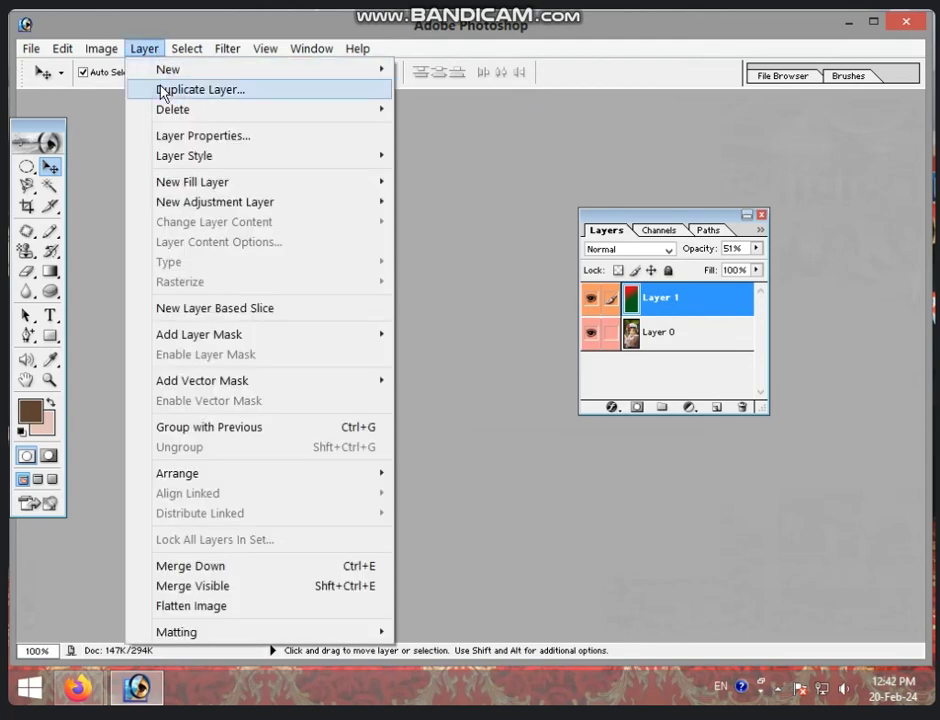
pyautogui.moveTo(255, 109)
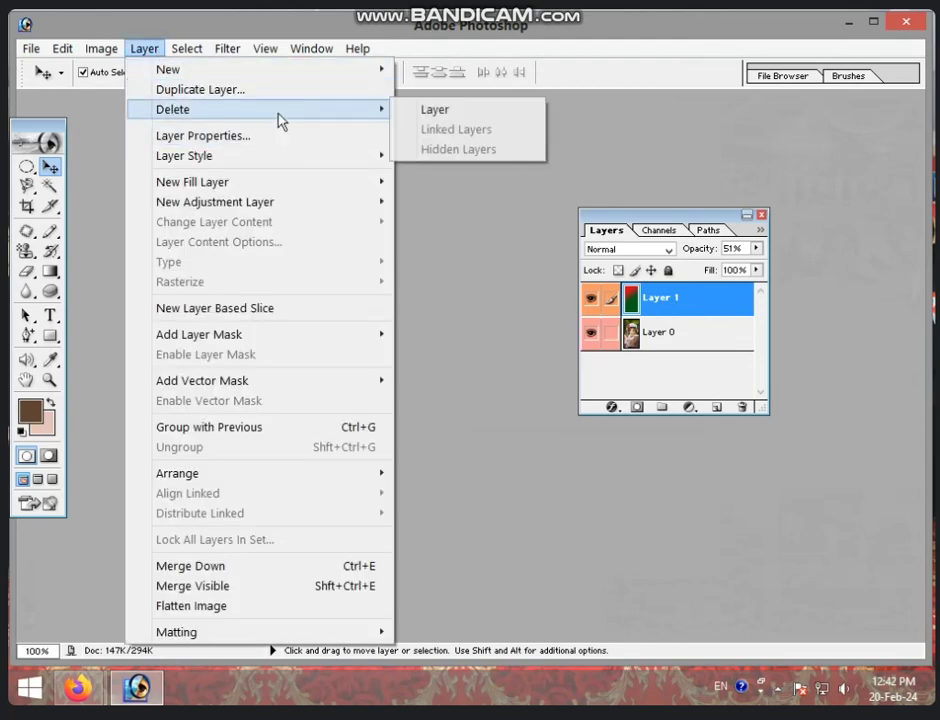
pyautogui.click(462, 112)
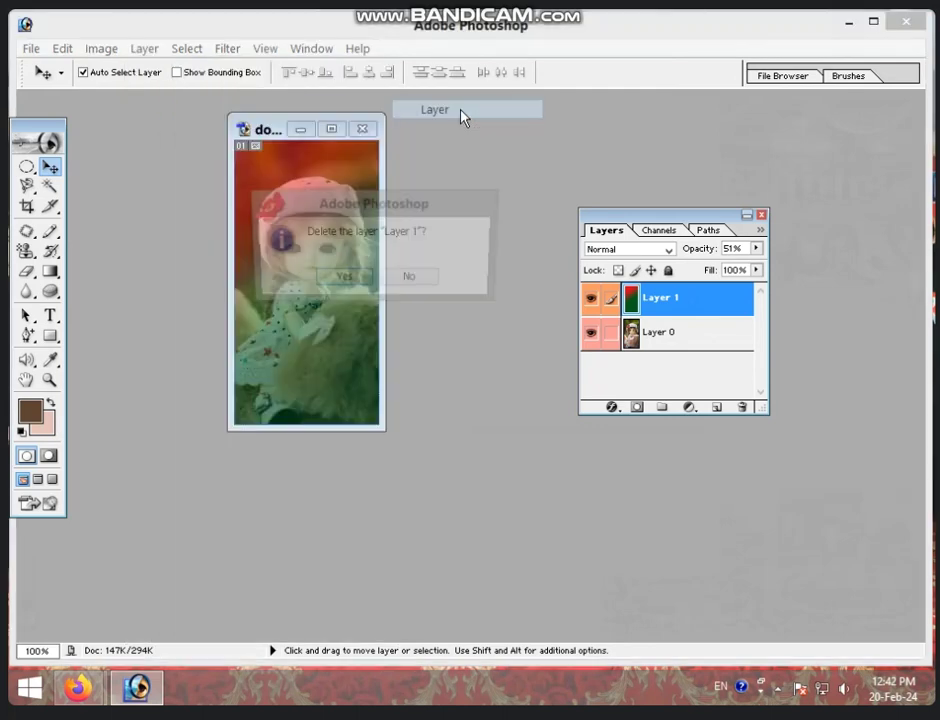
pyautogui.click(342, 279)
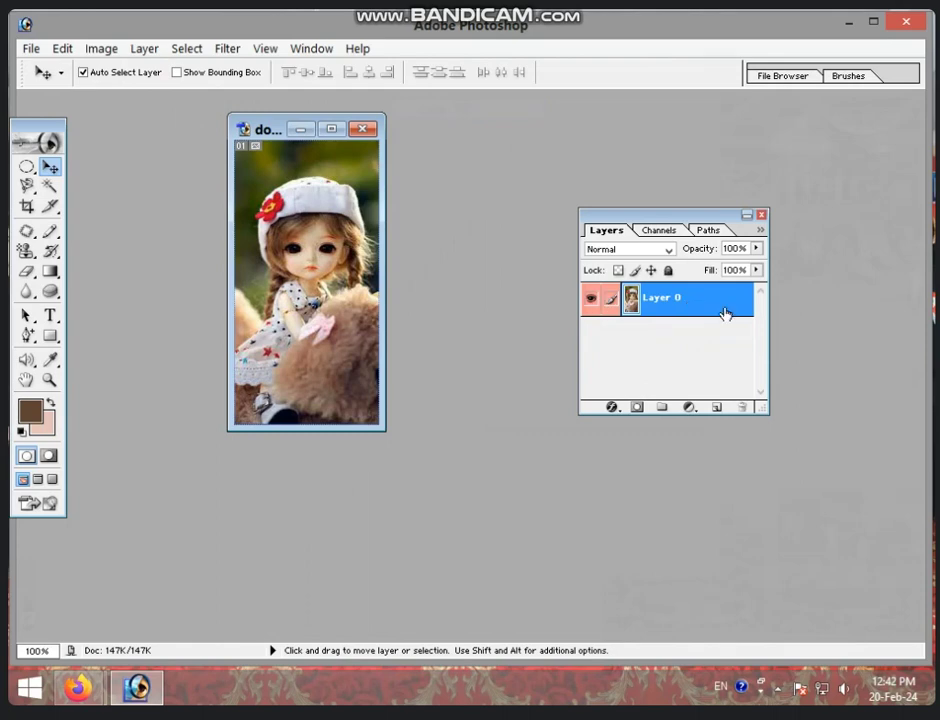
# Step: Hide and reshow the doll photo's Layer 0, then start creating a new layer
pyautogui.click(590, 300)
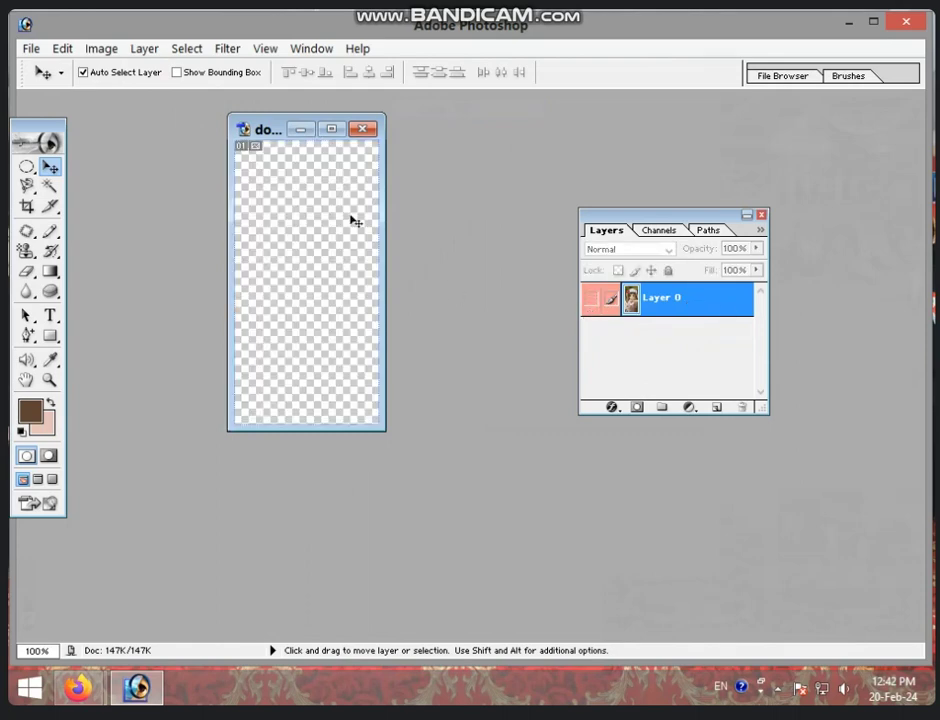
pyautogui.click(145, 50)
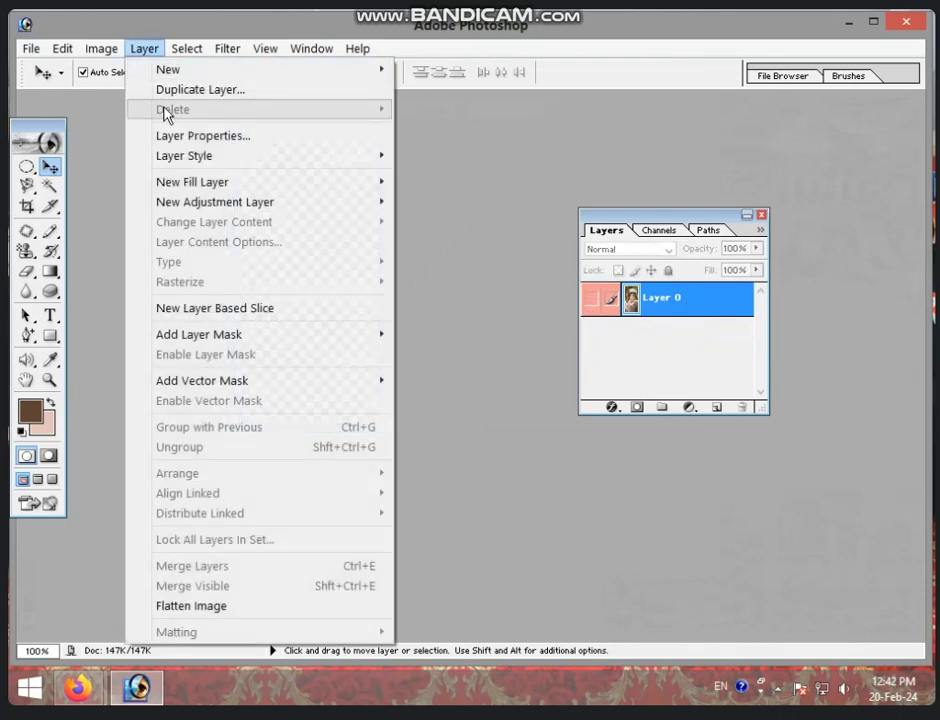
pyautogui.click(397, 263)
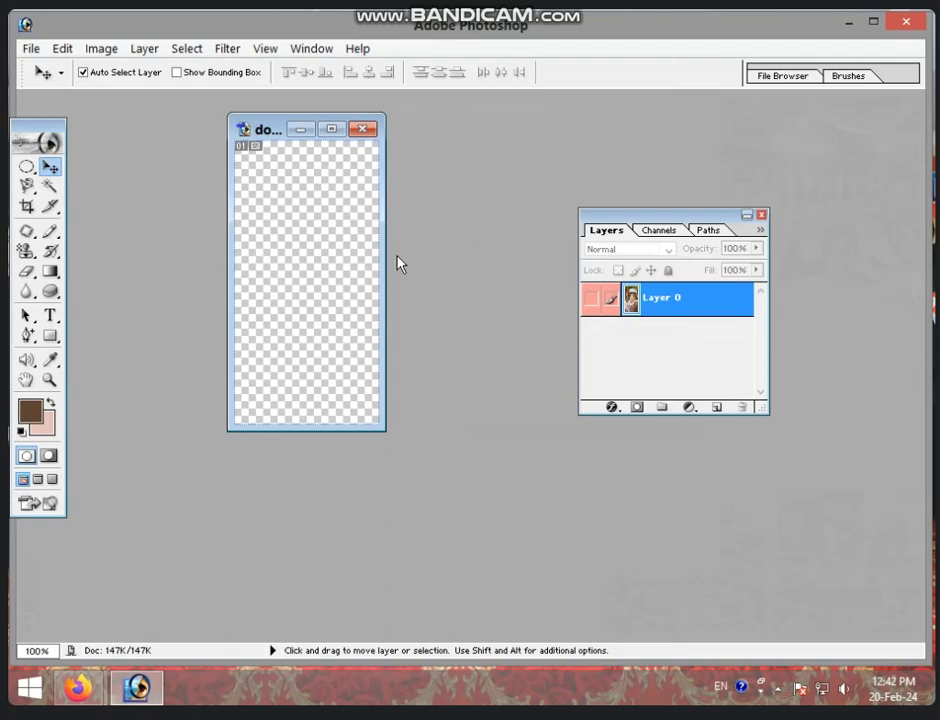
pyautogui.click(591, 298)
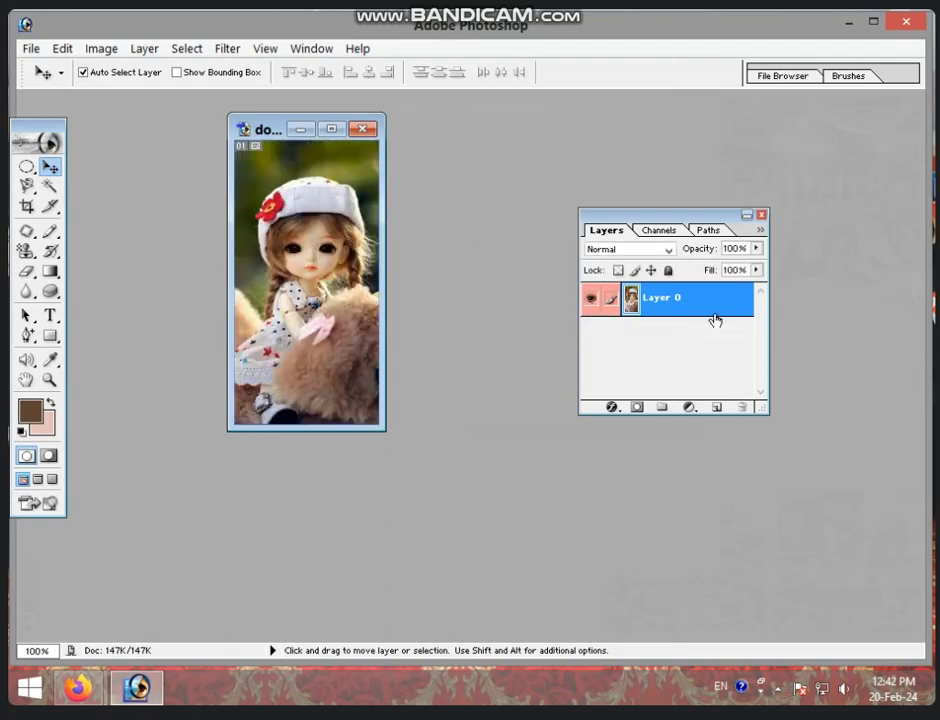
pyautogui.click(144, 48)
pyautogui.click(404, 70)
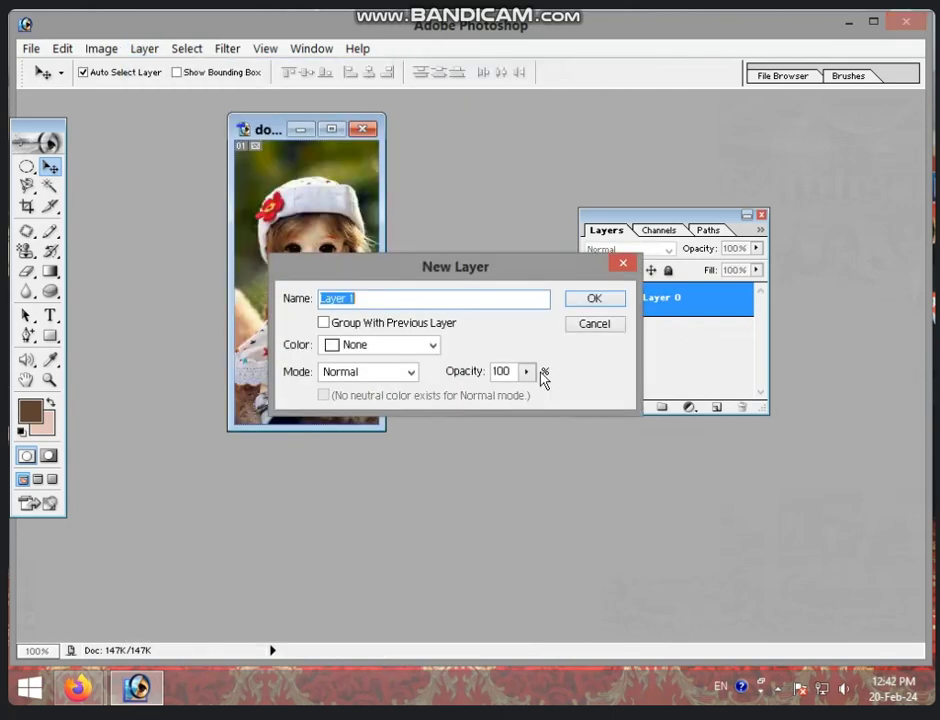
# Step: Add the new empty layer, then delete all hidden layers so Layer 0 stands alone
pyautogui.click(591, 298)
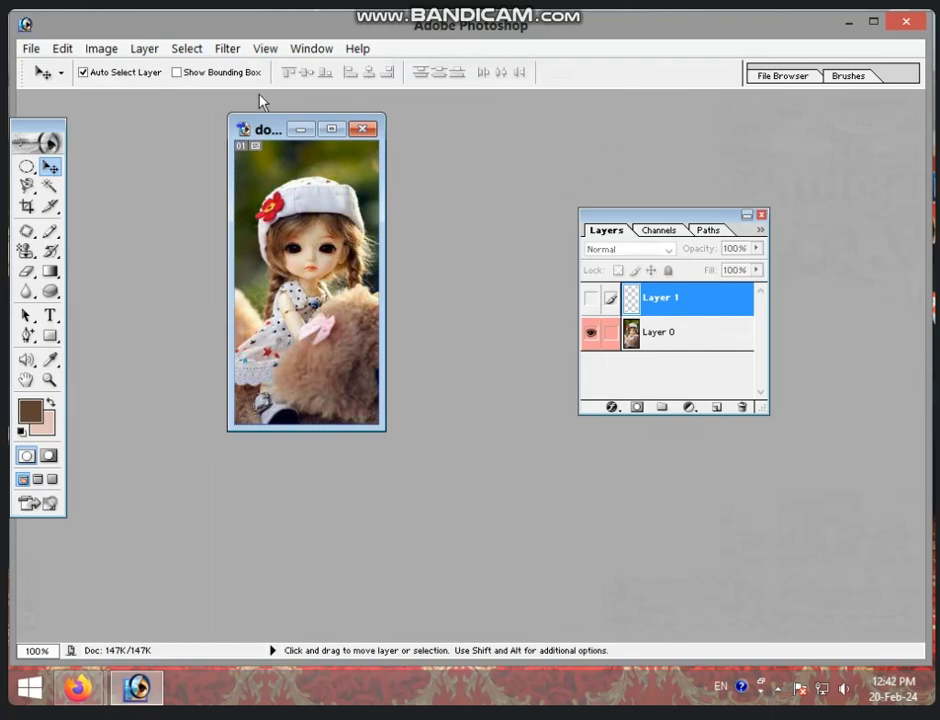
pyautogui.click(144, 48)
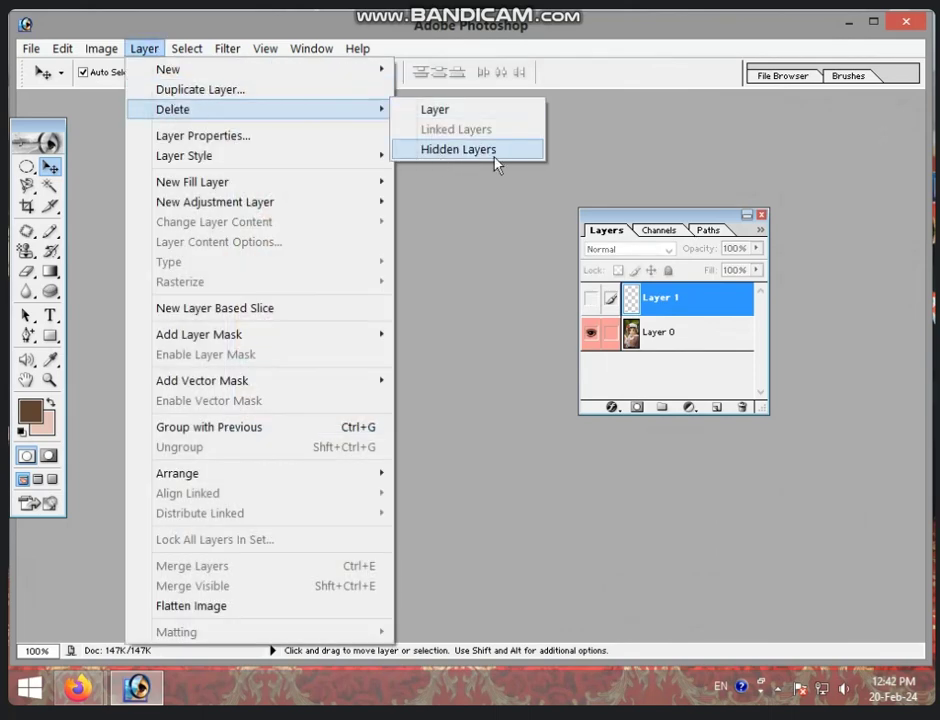
pyautogui.click(466, 155)
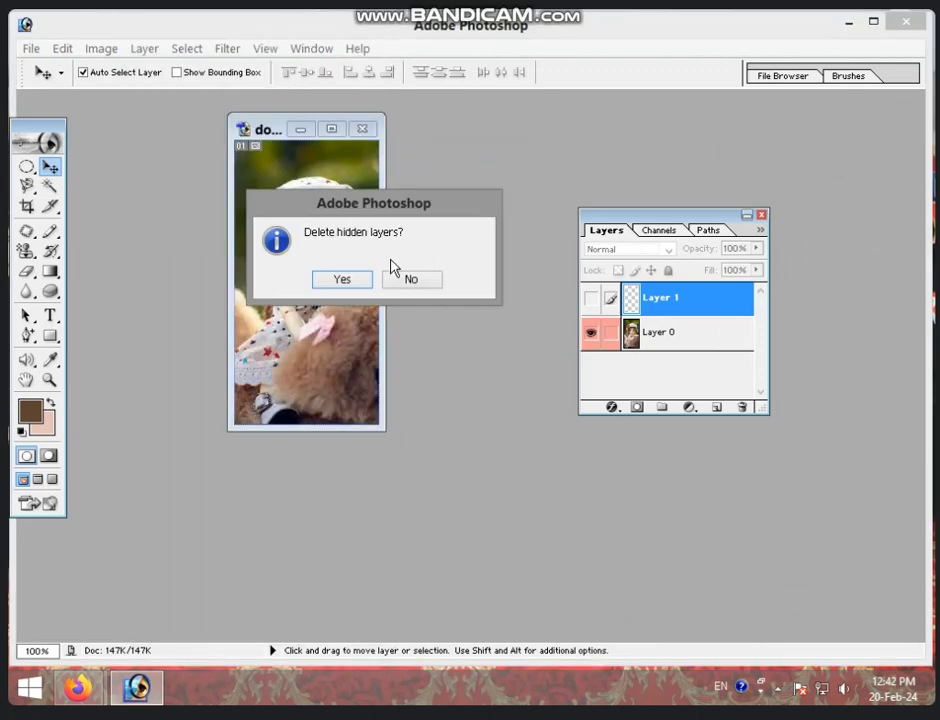
pyautogui.click(343, 280)
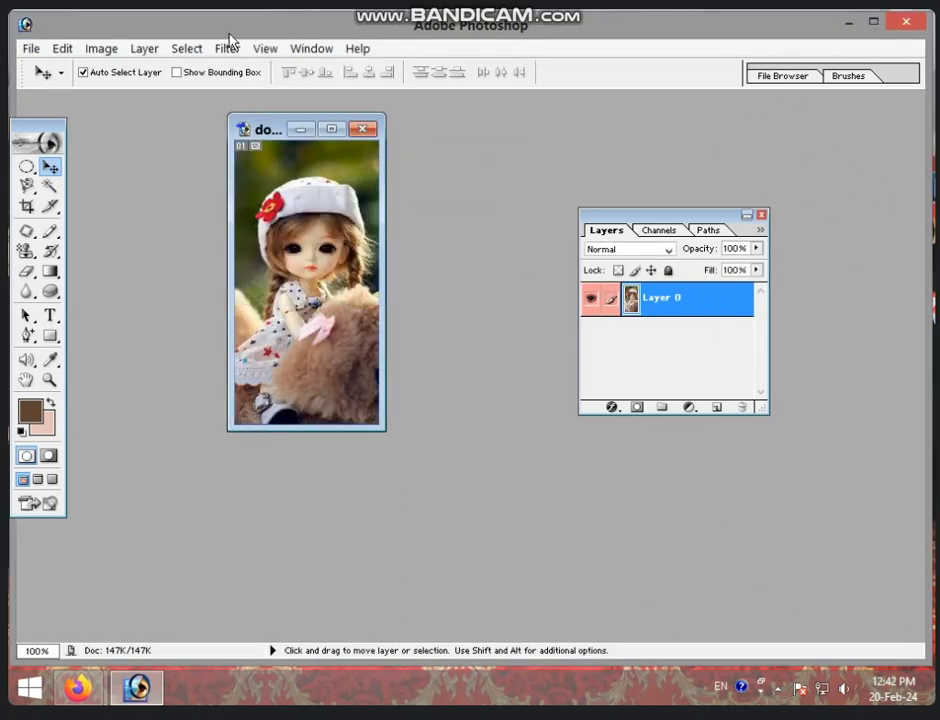
# Step: Close the Layers palette
pyautogui.click(152, 49)
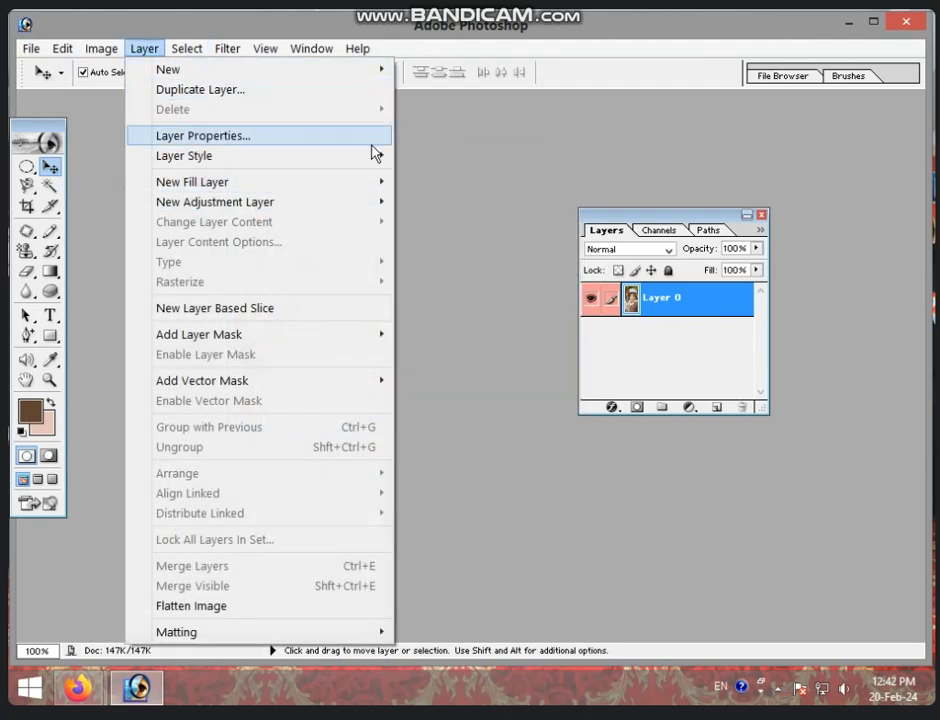
pyautogui.click(598, 193)
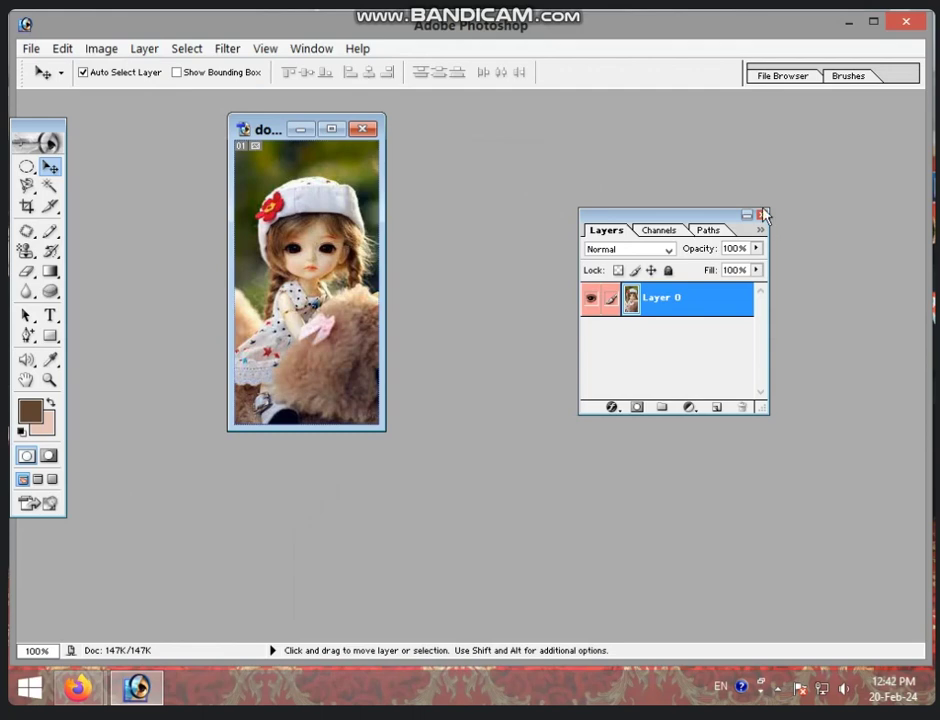
pyautogui.click(764, 215)
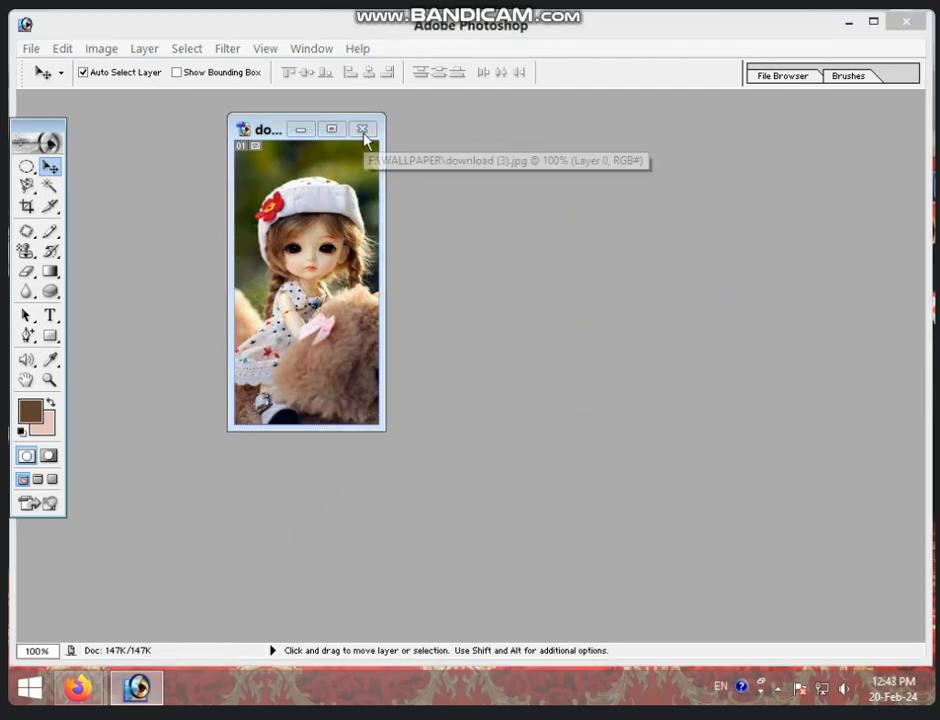
# Step: Close the doll photo document, discarding its unsaved changes
pyautogui.click(363, 129)
pyautogui.click(418, 280)
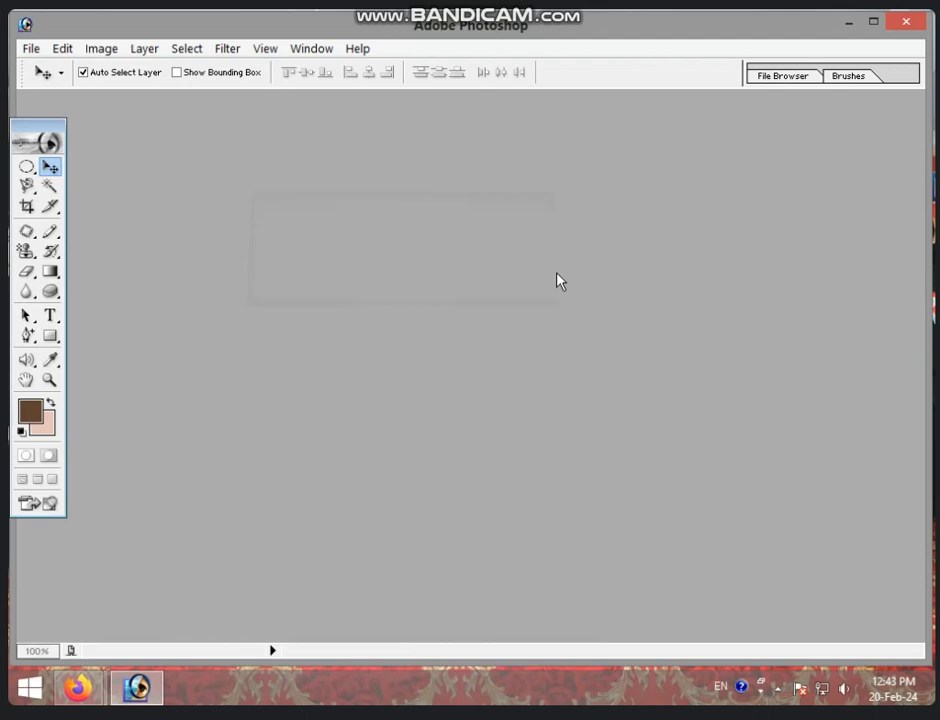
# Step: Open images (10).jpg from the WALLPAPER folder and centre its window in the workspace
pyautogui.doubleClick(490, 325)
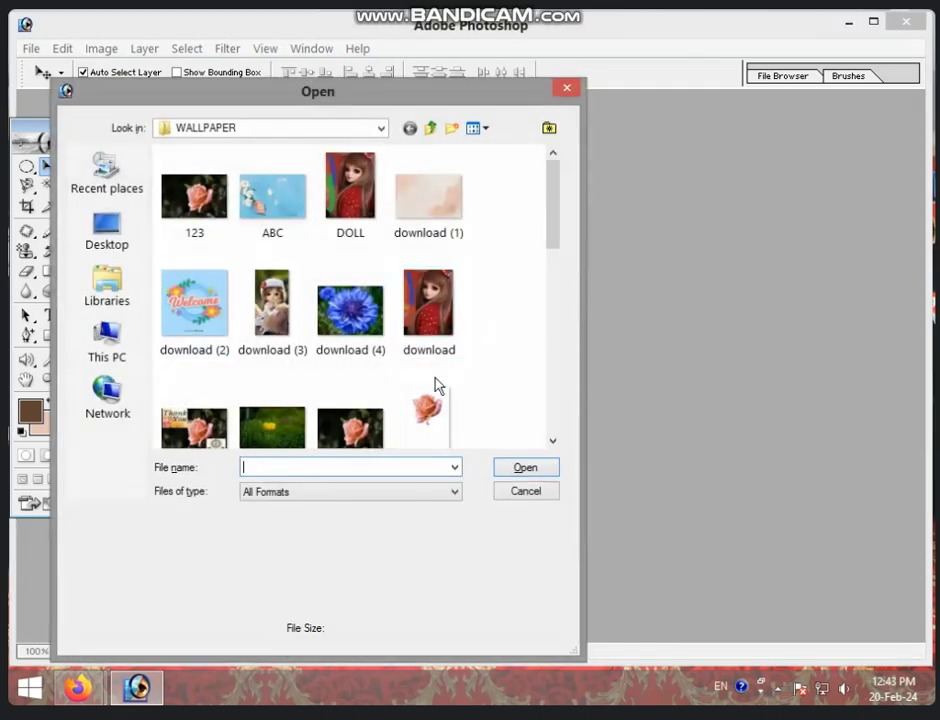
pyautogui.moveTo(558, 247); pyautogui.dragTo(552, 390)
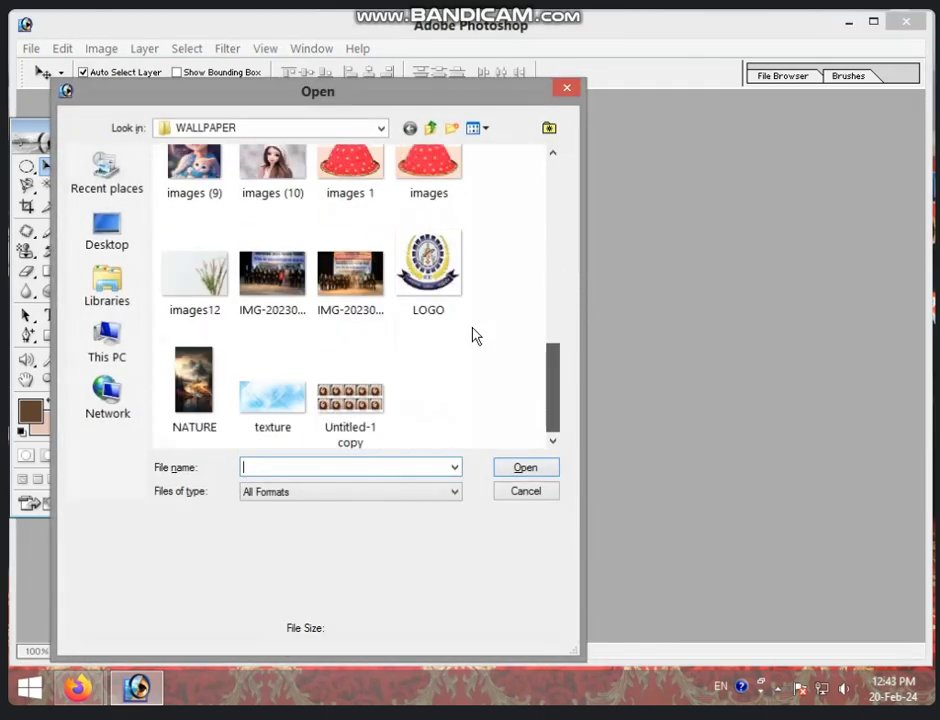
pyautogui.click(272, 175)
pyautogui.click(526, 468)
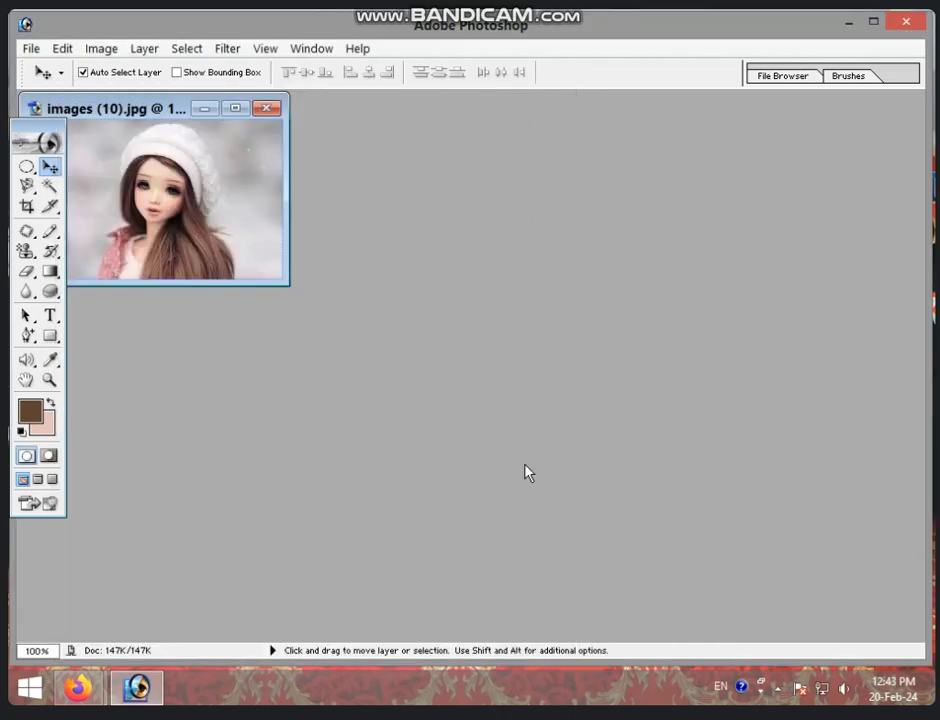
pyautogui.moveTo(110, 112); pyautogui.dragTo(420, 173)
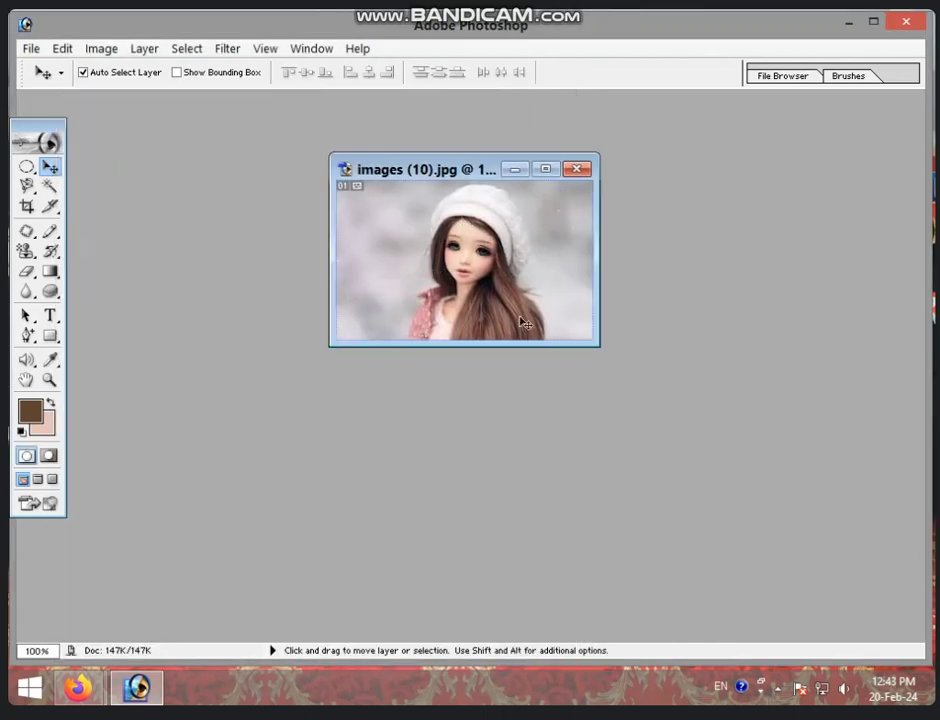
# Step: Run Filter > Extract on the photo and highlight the doll's left edge up to her shoulder
pyautogui.click(227, 48)
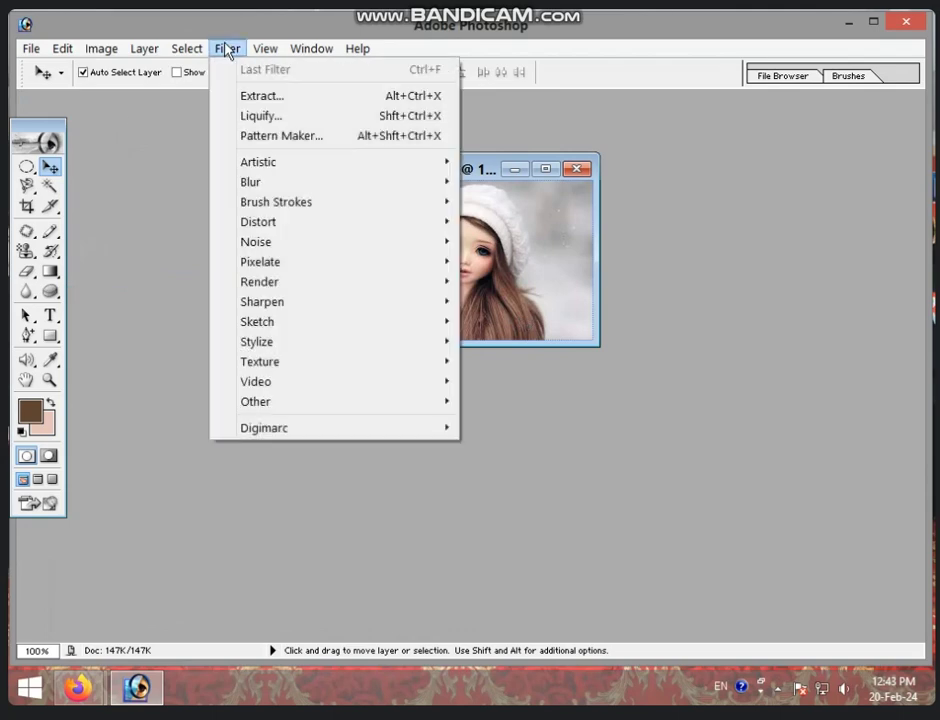
pyautogui.click(350, 102)
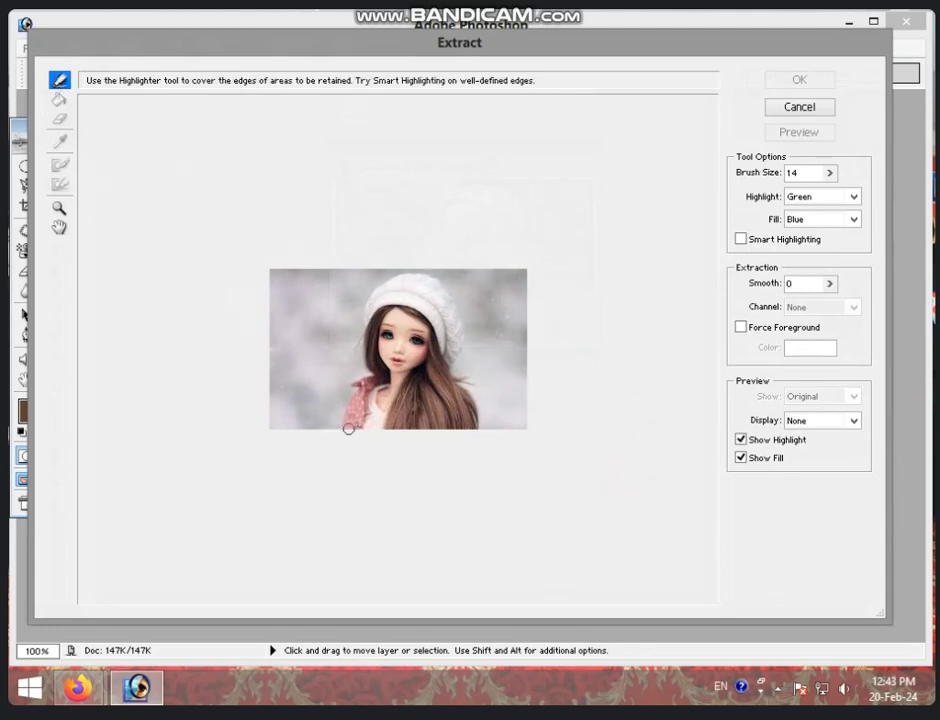
pyautogui.moveTo(339, 428); pyautogui.dragTo(371, 369)
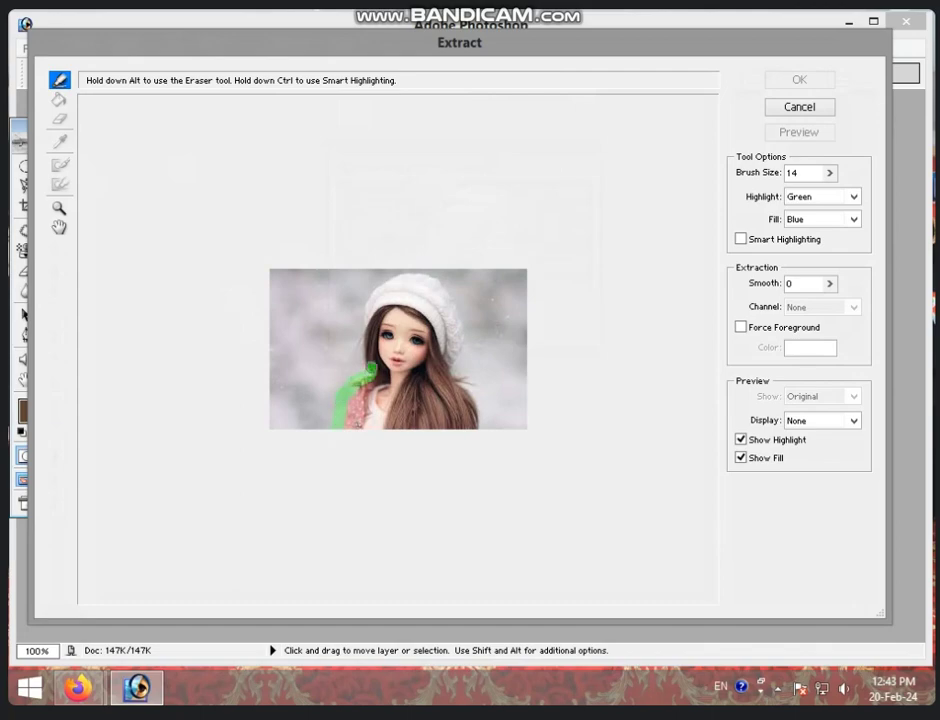